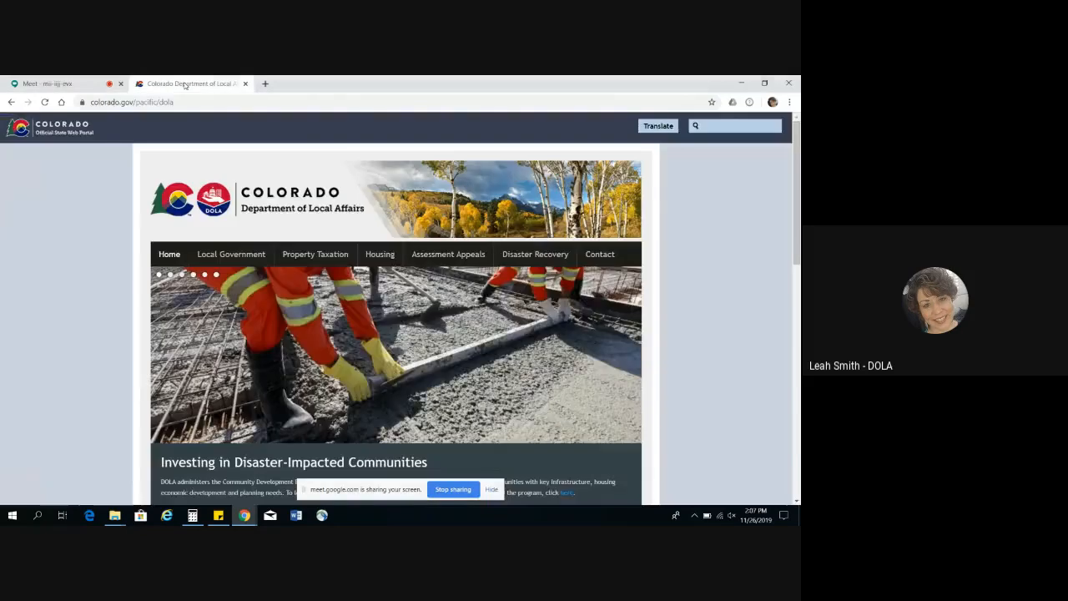
Step: Go to the Colorado Department of Local Affairs website at dola.colorado.gov
left_click(177, 102)
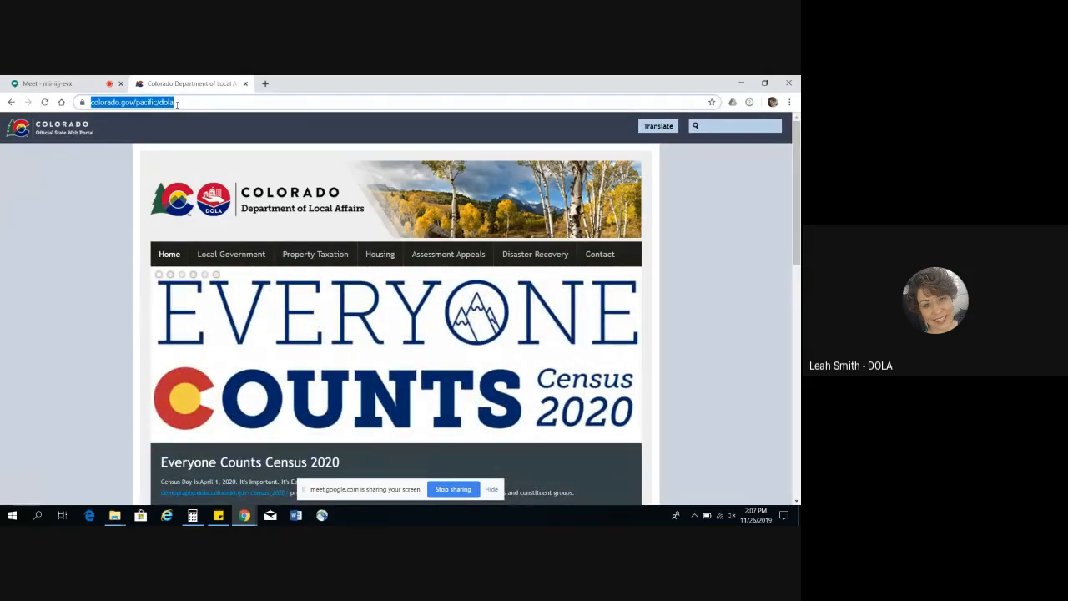
type("dola.colorad")
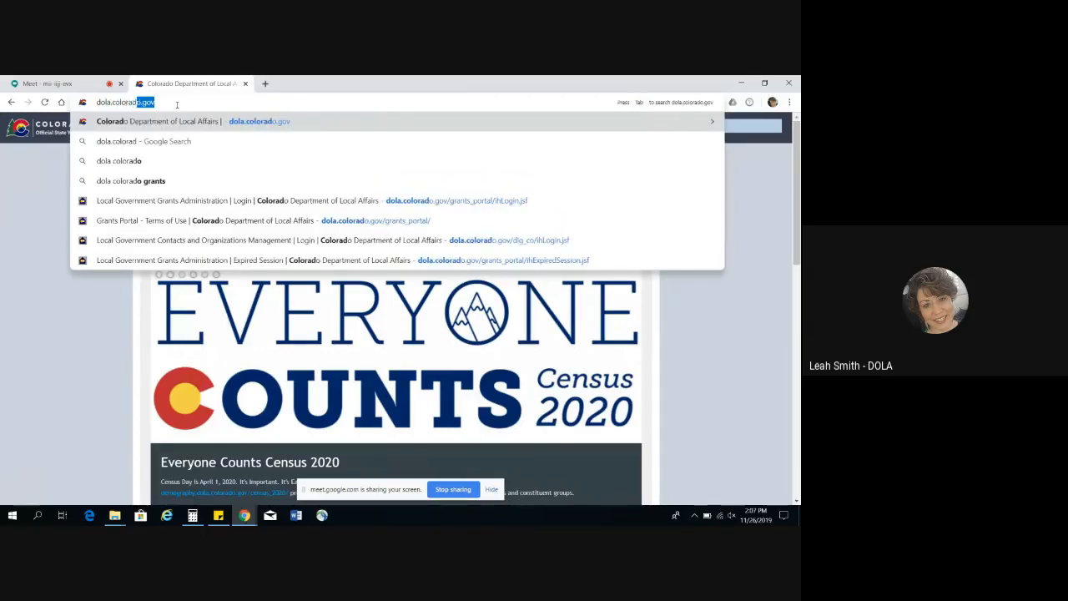
type("o.gov")
key("Return")
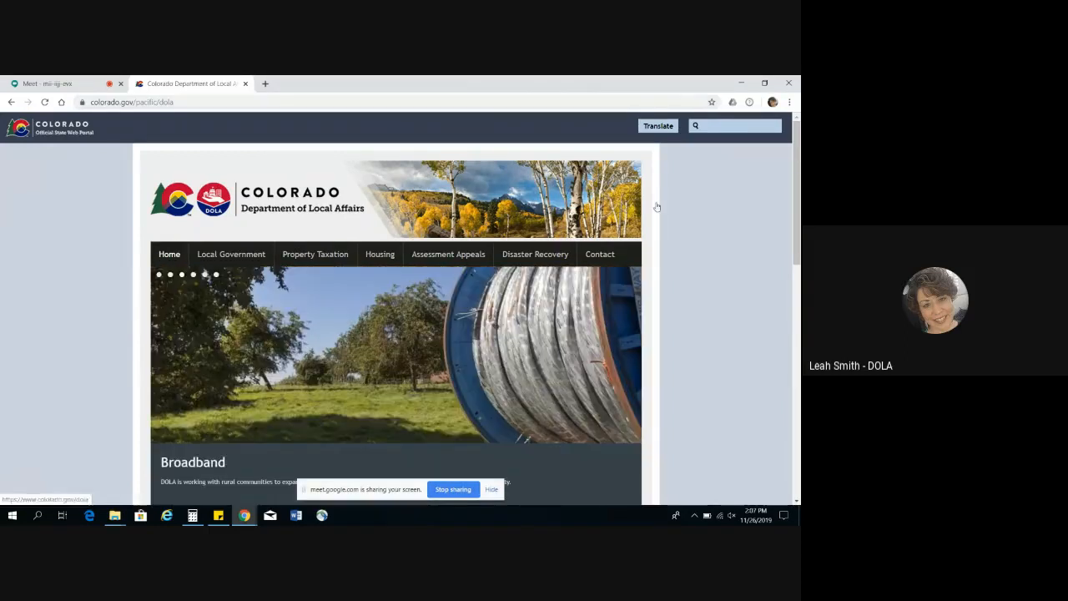
Step: Open the Account Login page within the site's Local Government section
left_click(246, 261)
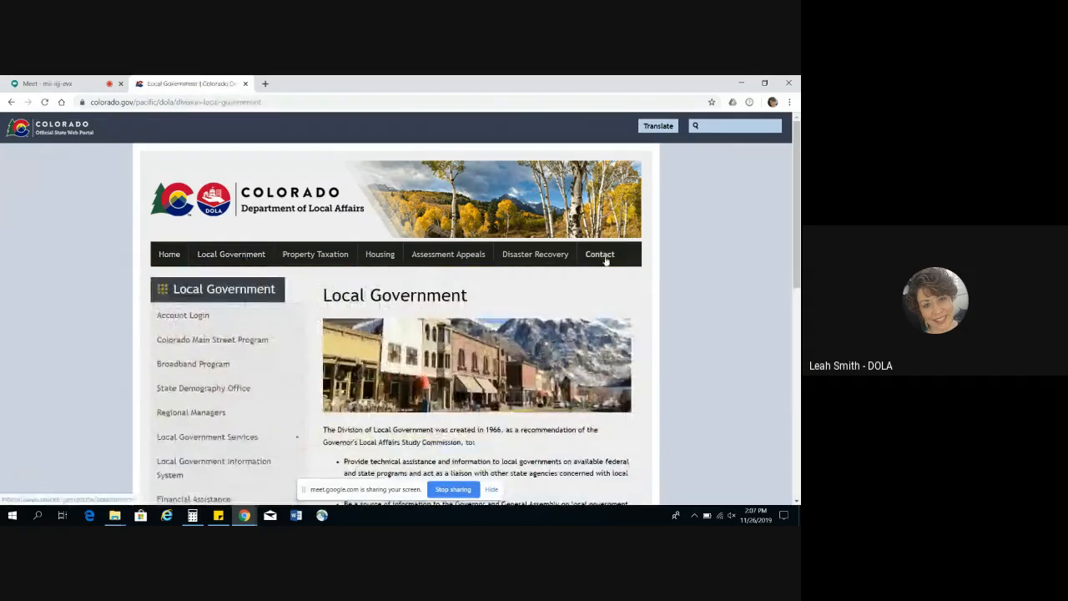
scroll(401, 309, "down", 1)
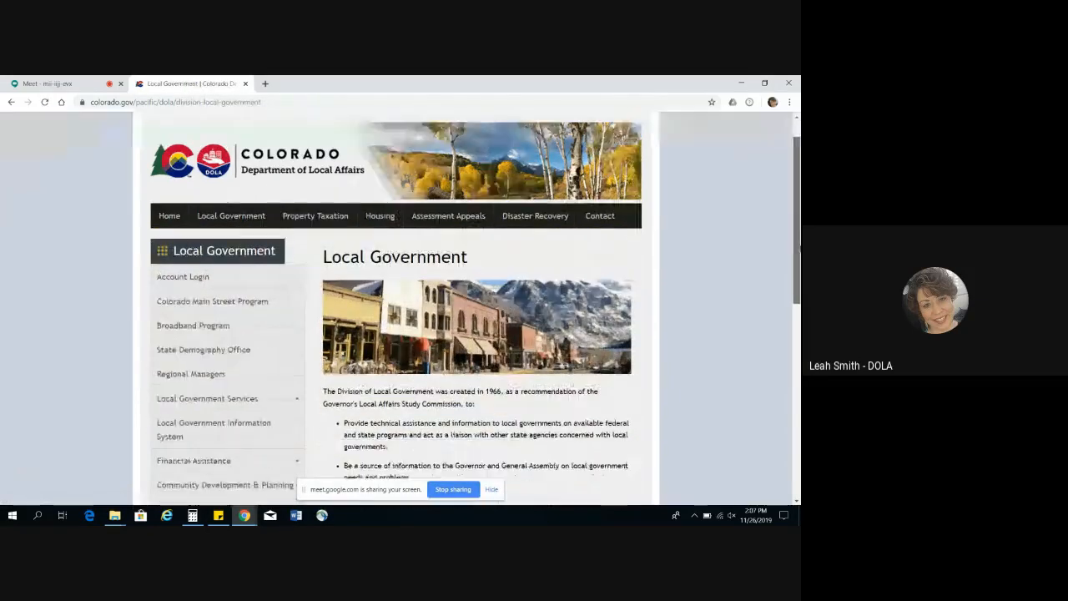
scroll(731, 267, "down", 5)
scroll(731, 267, "up", 4)
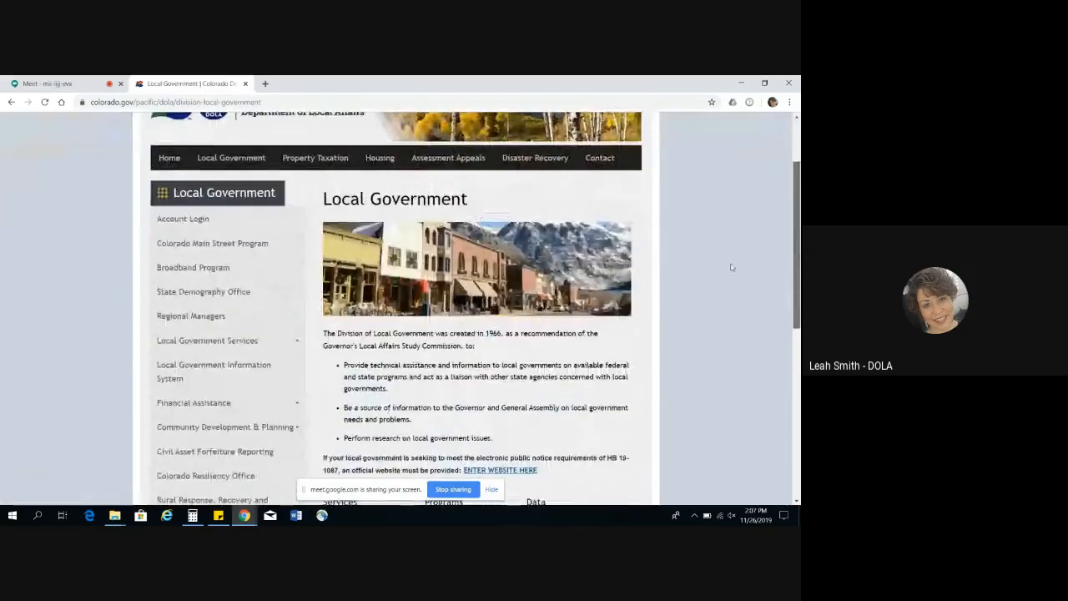
left_click(207, 219)
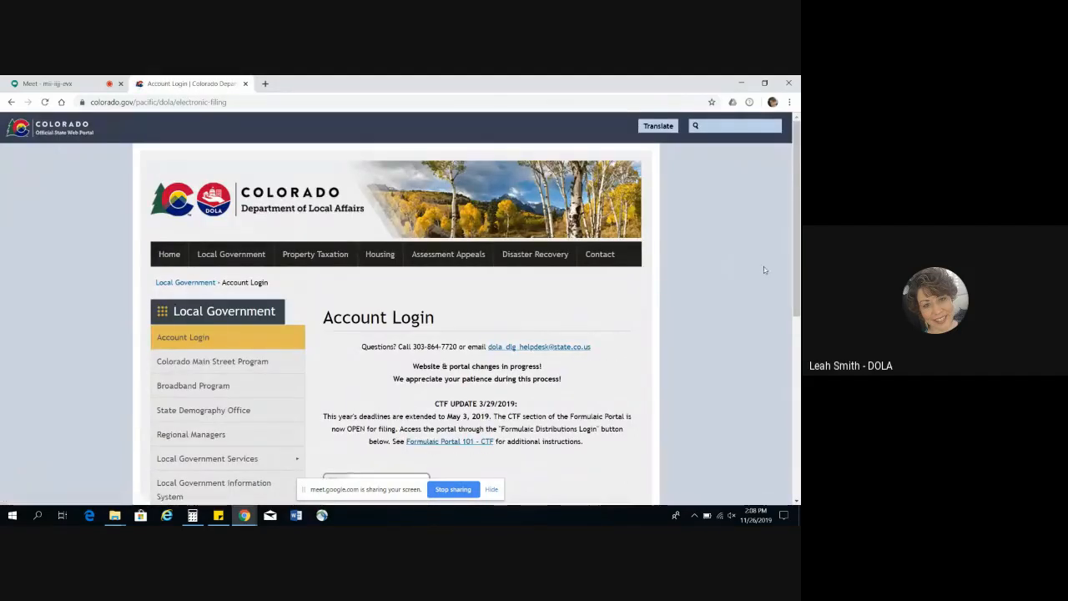
Step: Enter the Grants Login portal, agree to its terms of use and continue to the login page
left_click_drag(799, 240, 802, 366)
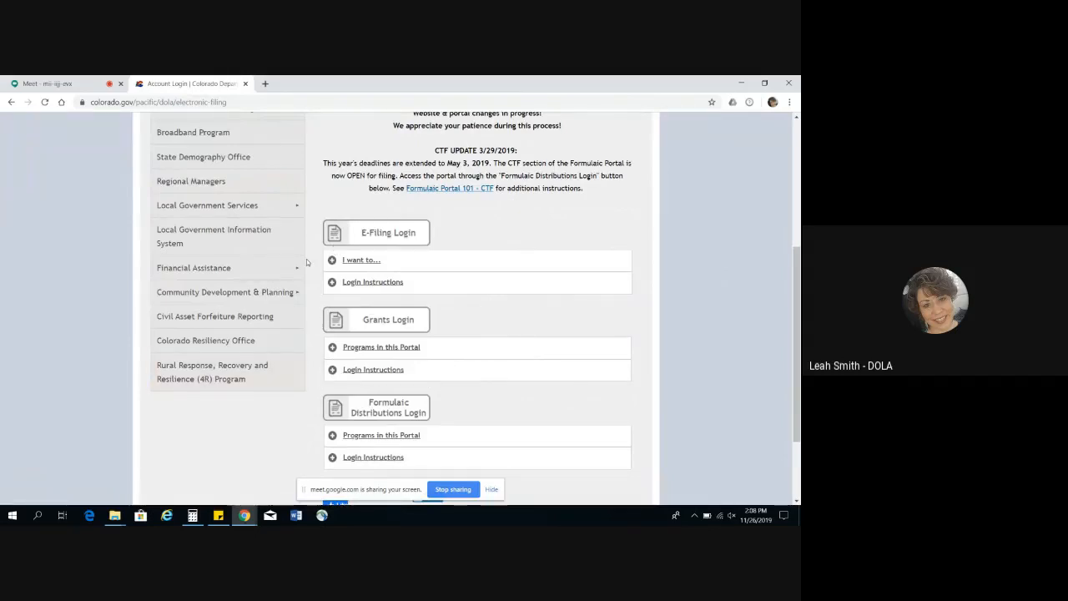
left_click(403, 320)
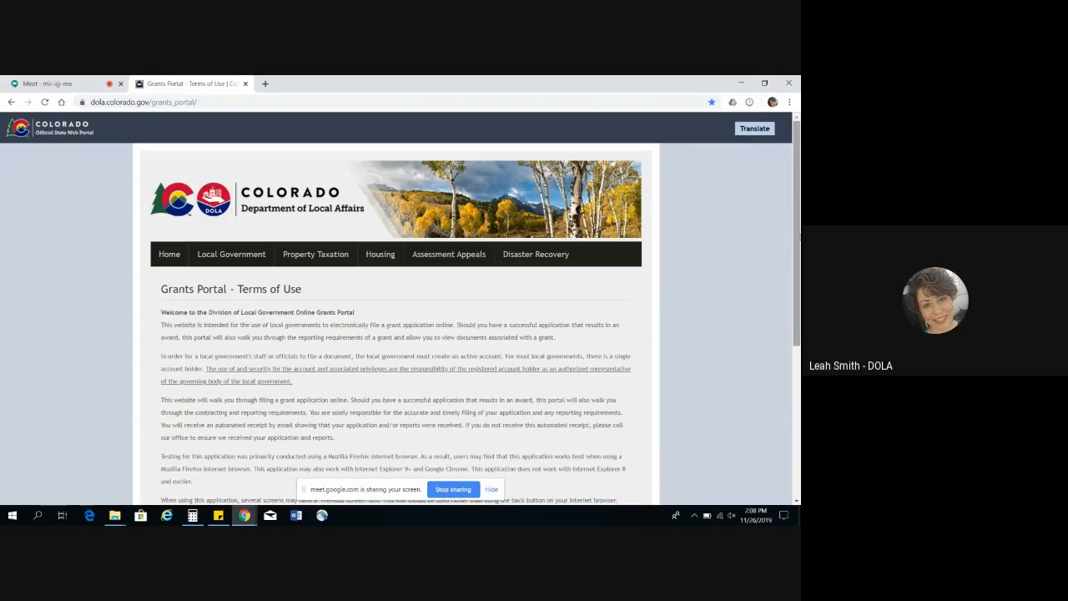
left_click_drag(799, 254, 799, 397)
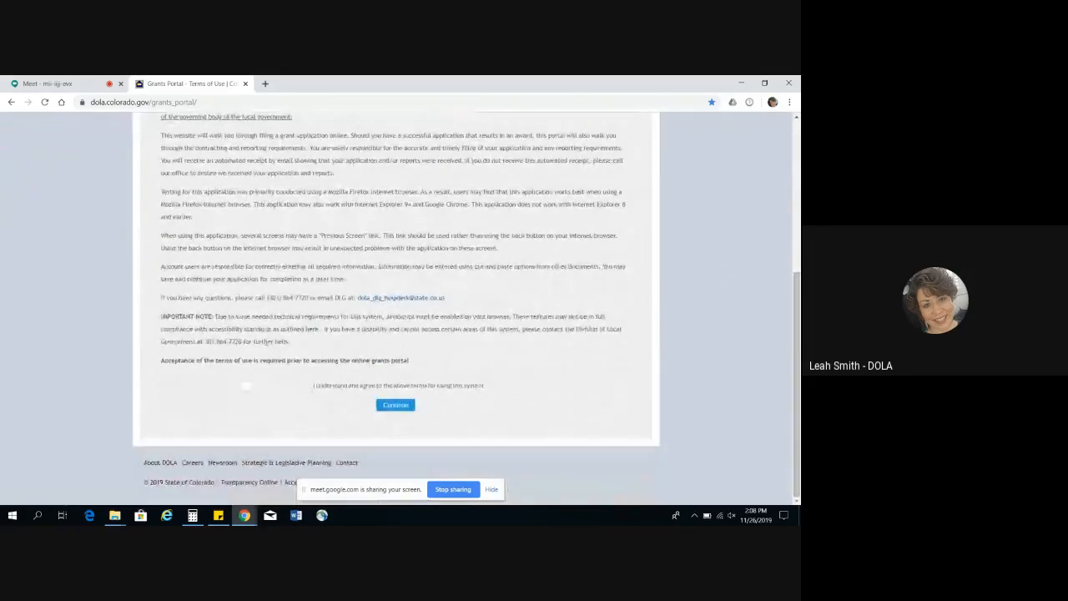
left_click(246, 387)
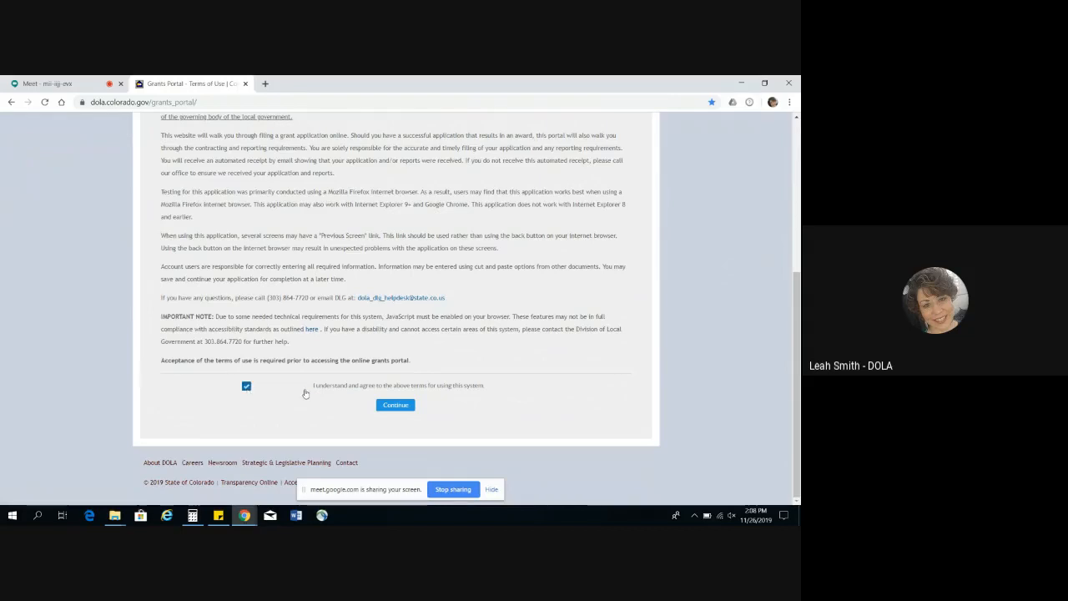
left_click(396, 408)
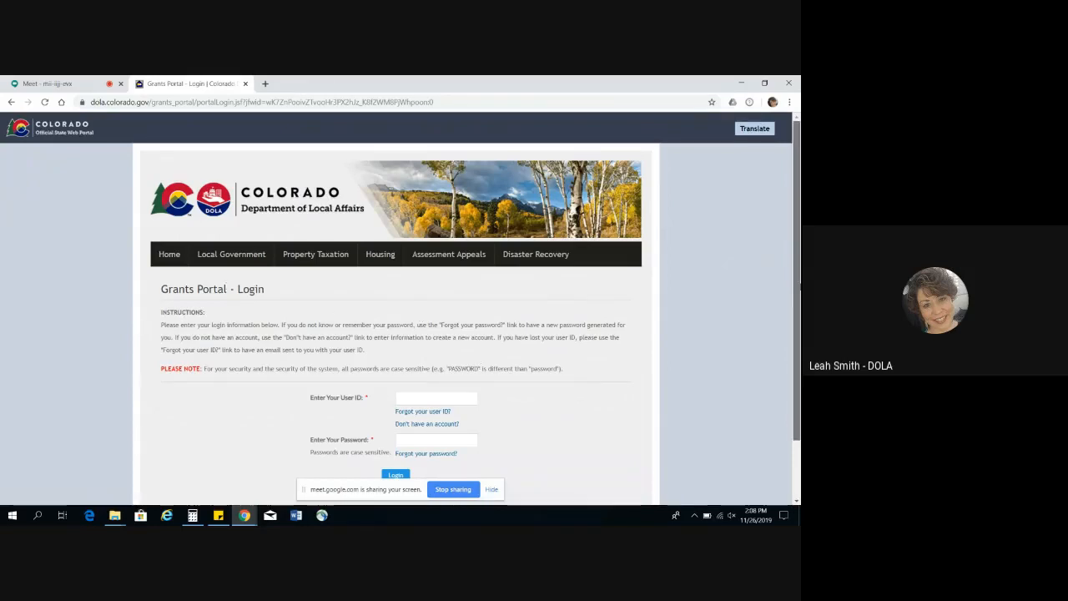
Step: Open the account creation form for people who don't have a Grants Portal account, and enlarge the page
scroll(800, 374, "down", 1)
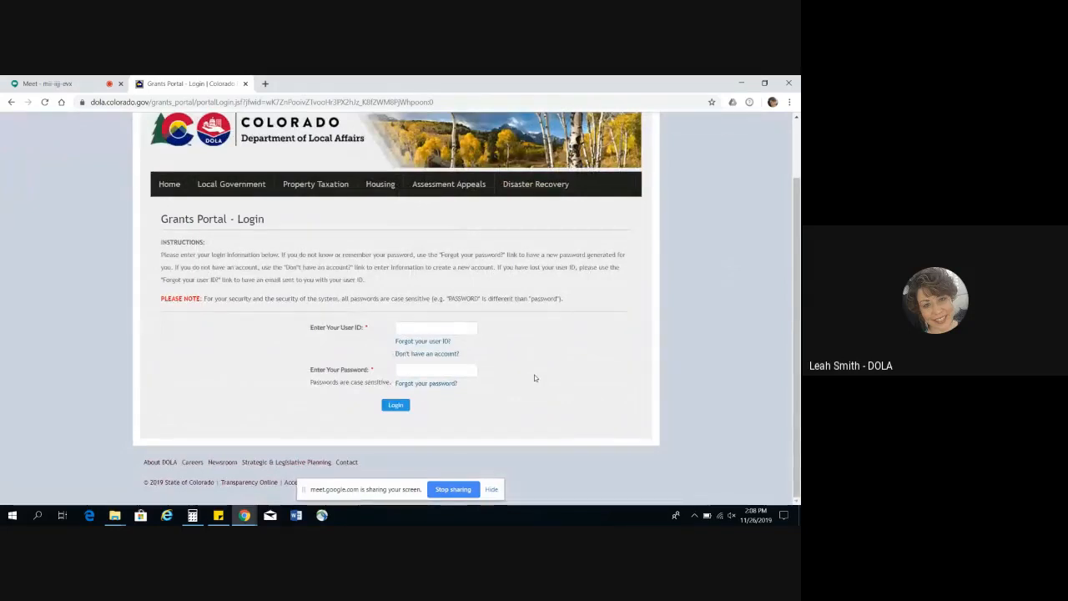
left_click(439, 359)
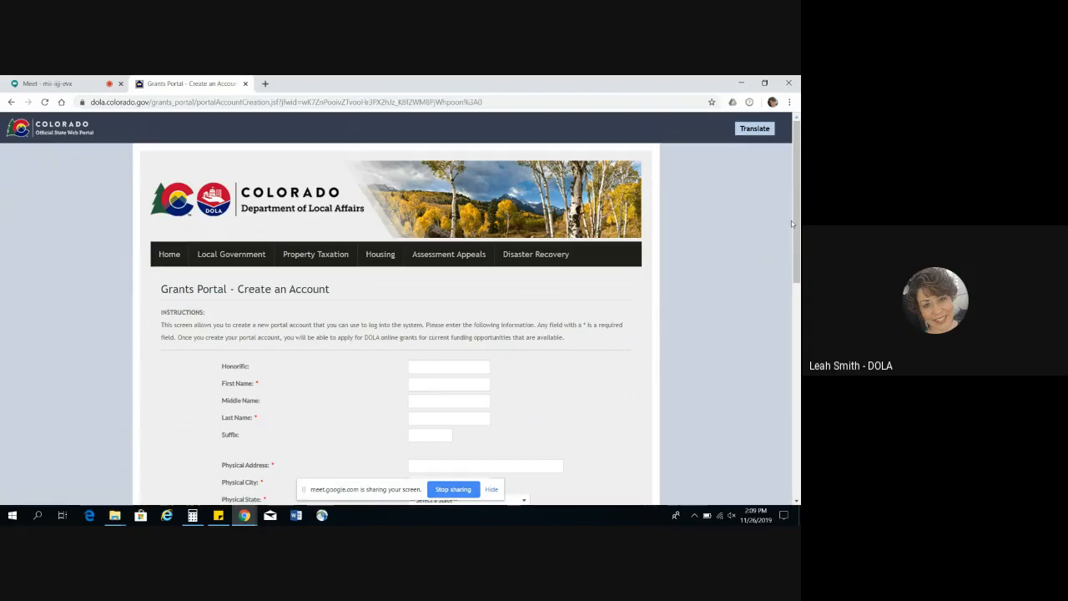
left_click_drag(792, 221, 796, 259)
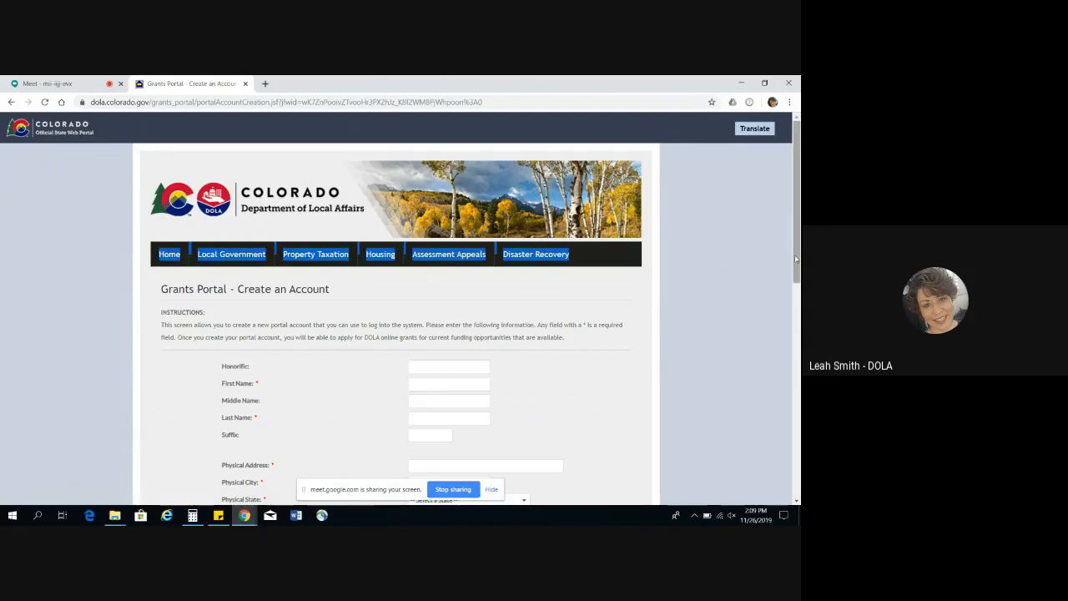
key("ctrl+plus")
key("ctrl+plus")
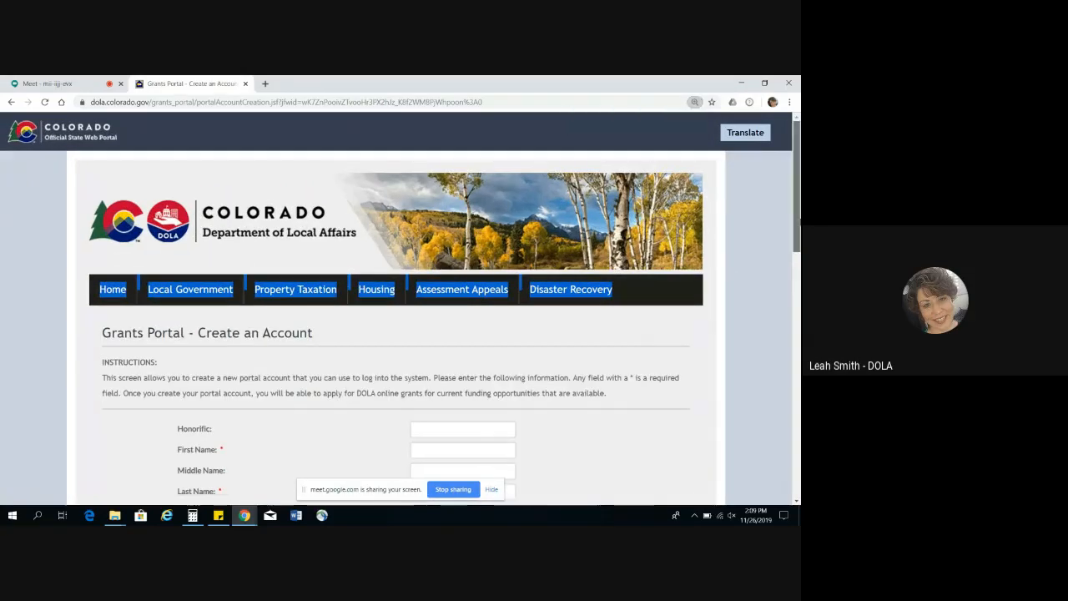
Step: Fill in the applicant's first name and last name, leaving the middle name and suffix blank
scroll(373, 292, "down", 3)
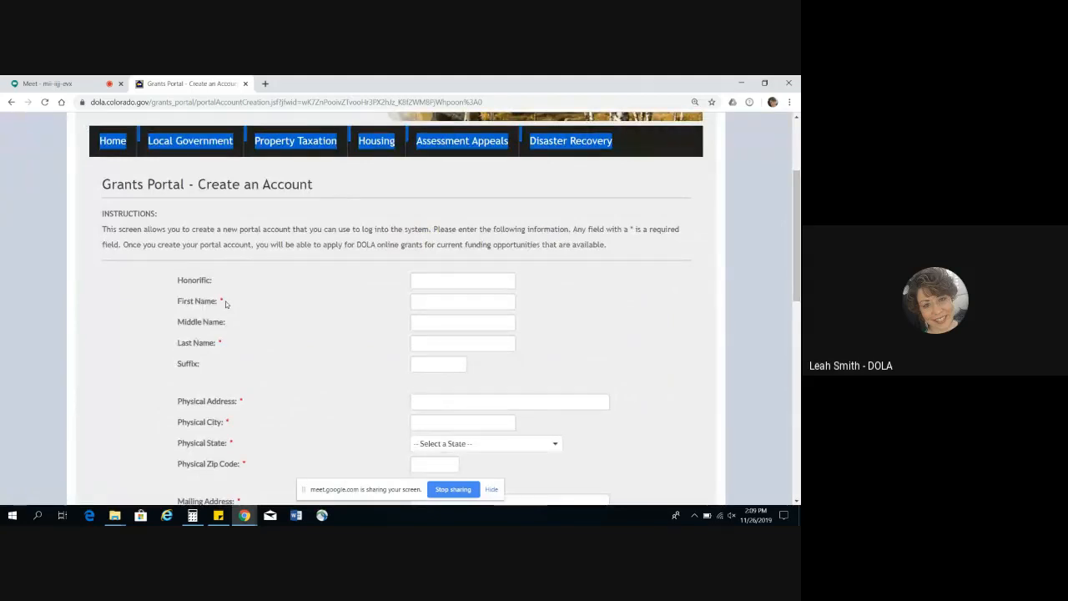
left_click(430, 301)
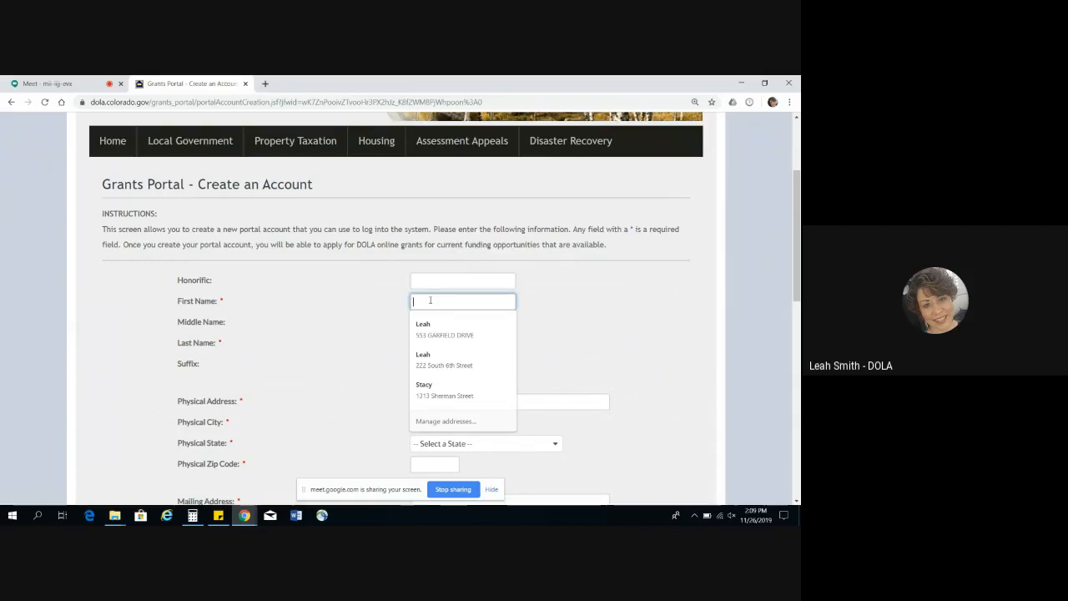
type("John")
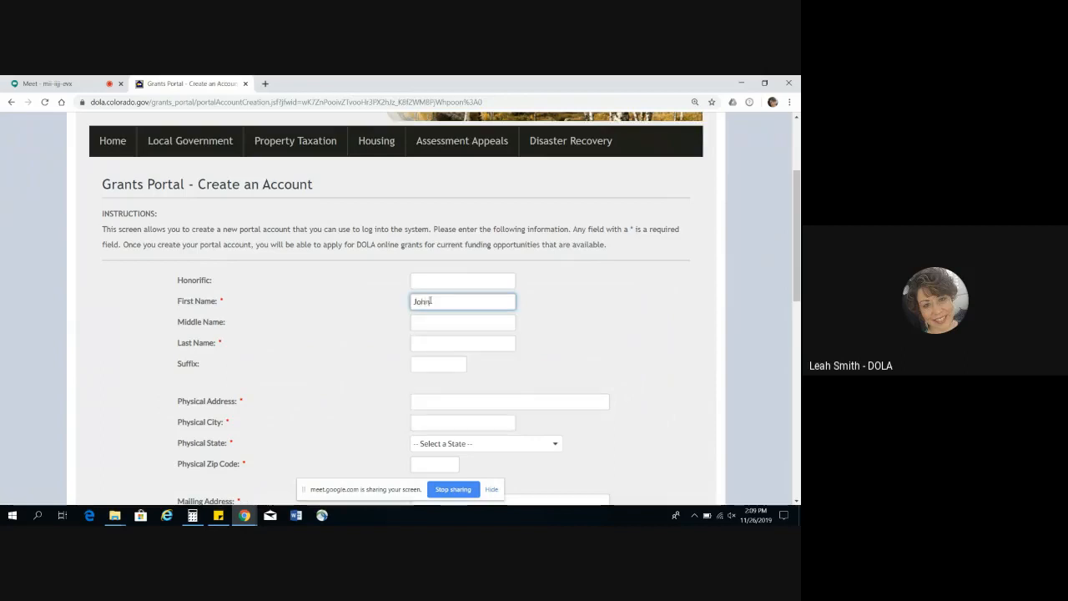
key("Tab")
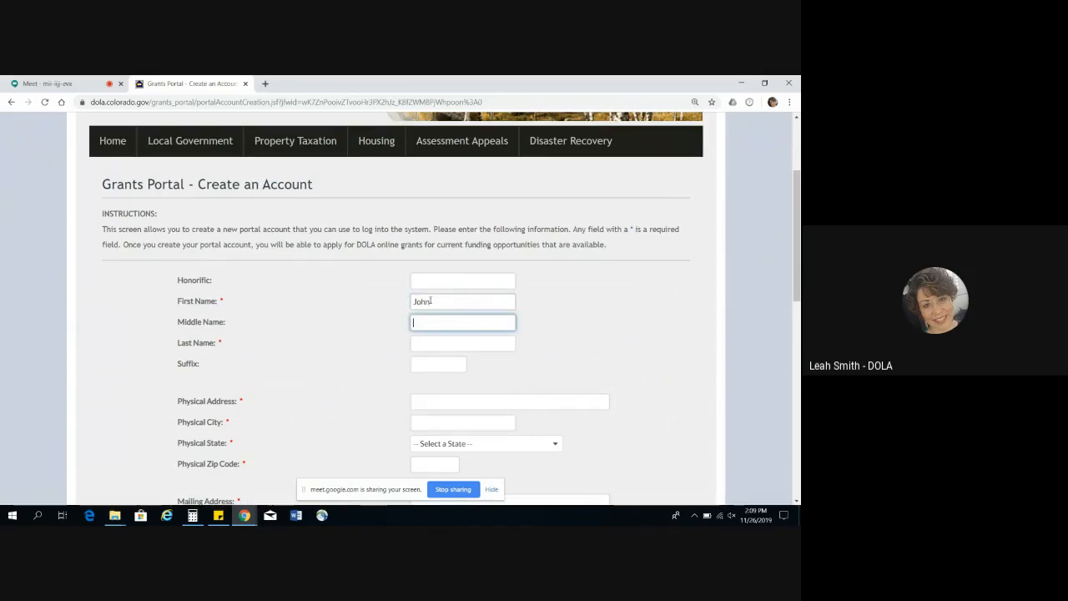
key("Tab")
type("Smith")
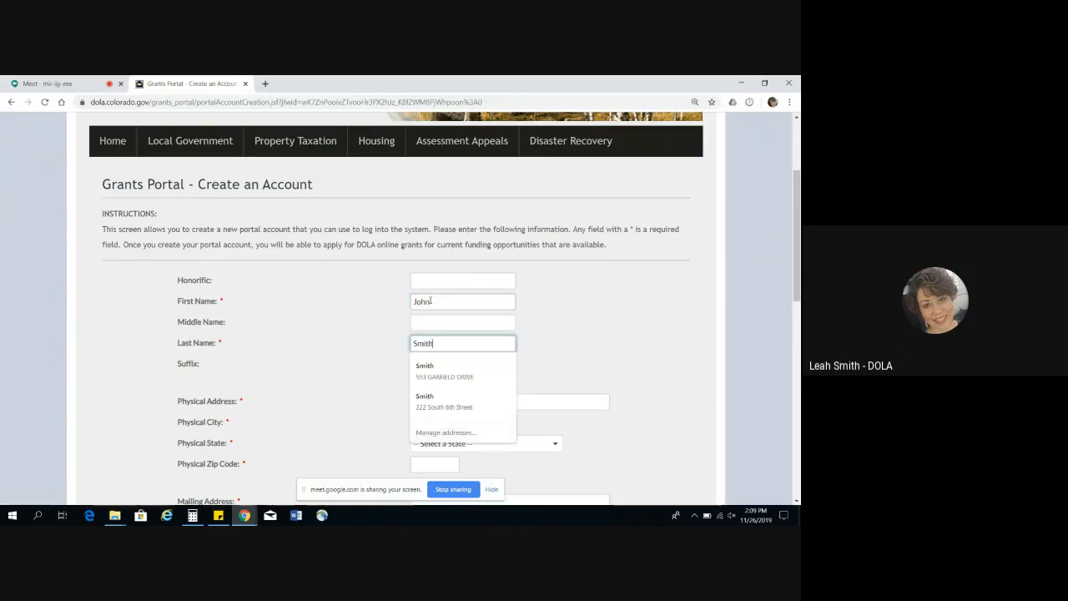
key("Tab")
key("Tab")
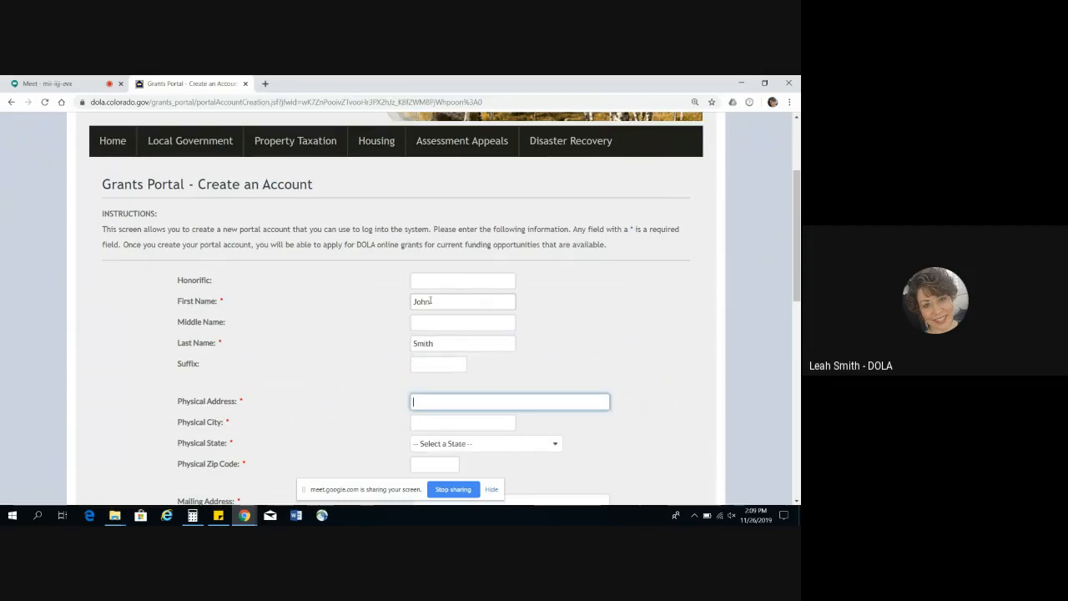
Step: Enter the applicant's street address as the physical address
type("2")
key("BackSpace")
type("11")
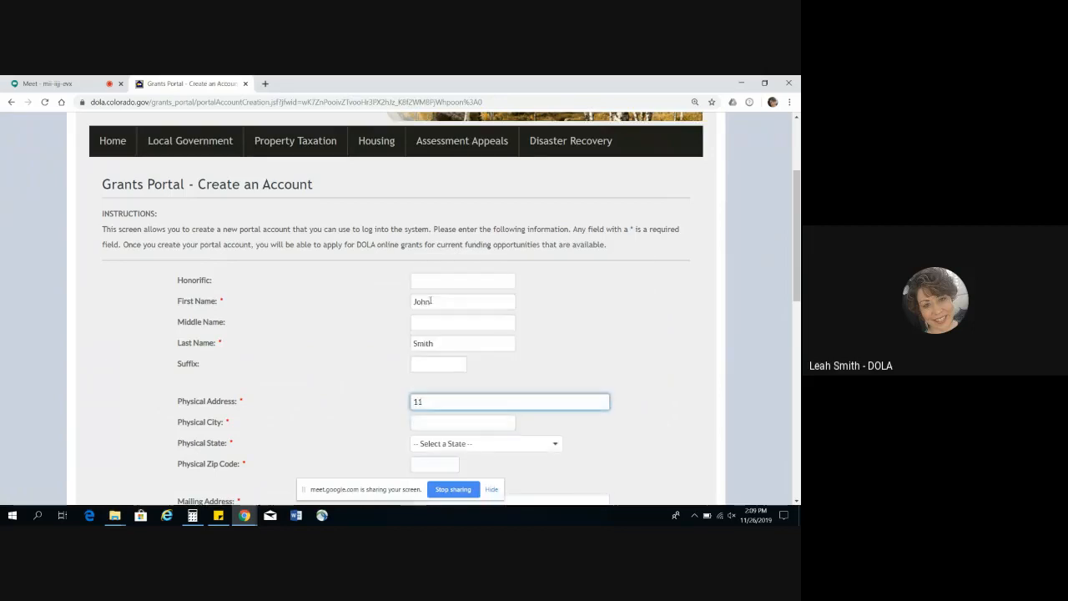
type("2 North")
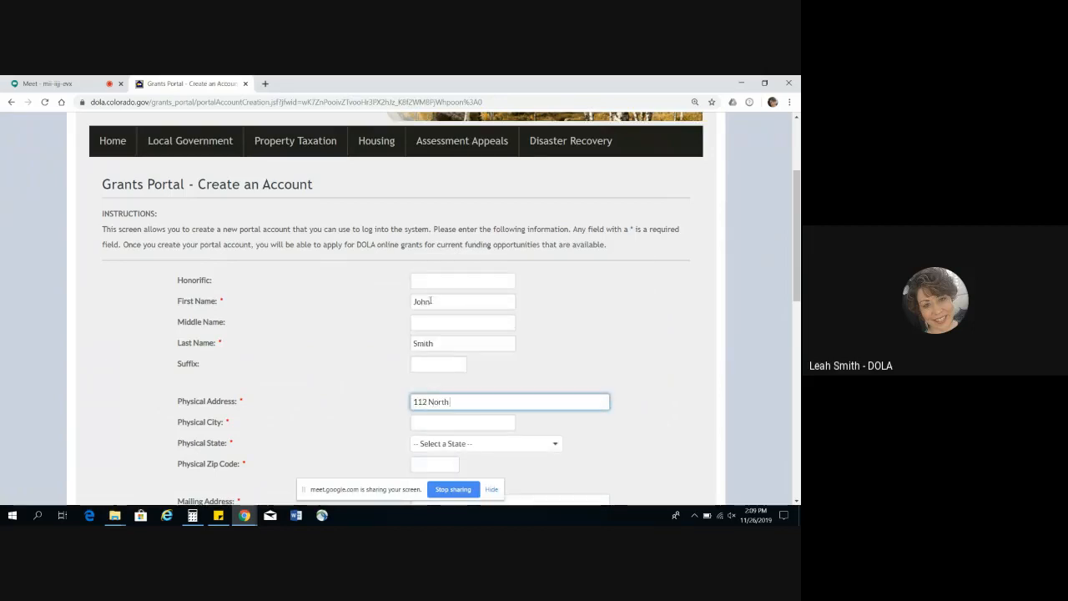
type(" Pole Road")
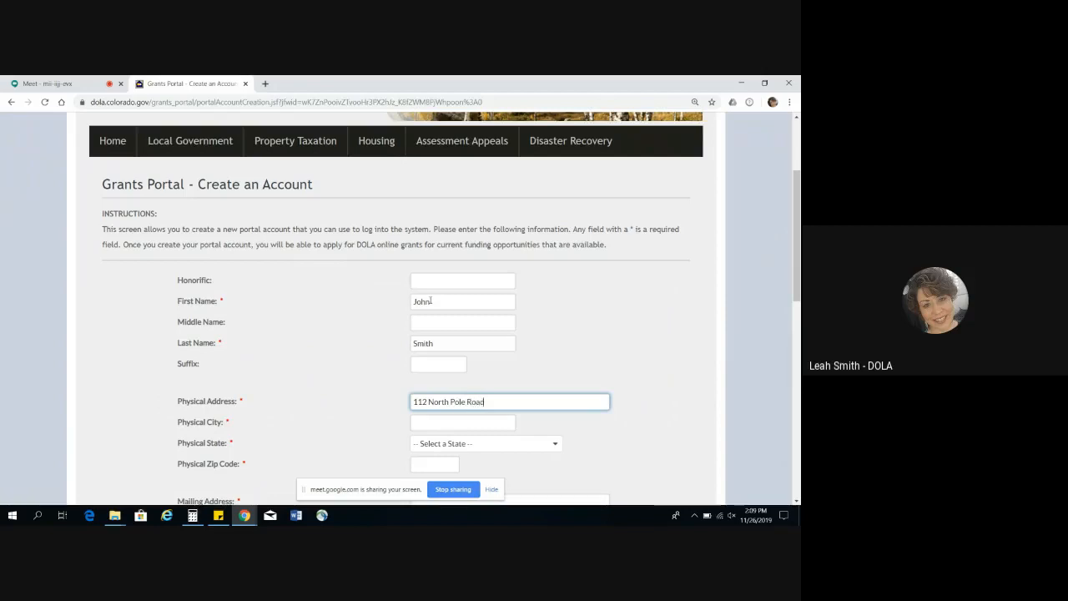
key("Tab")
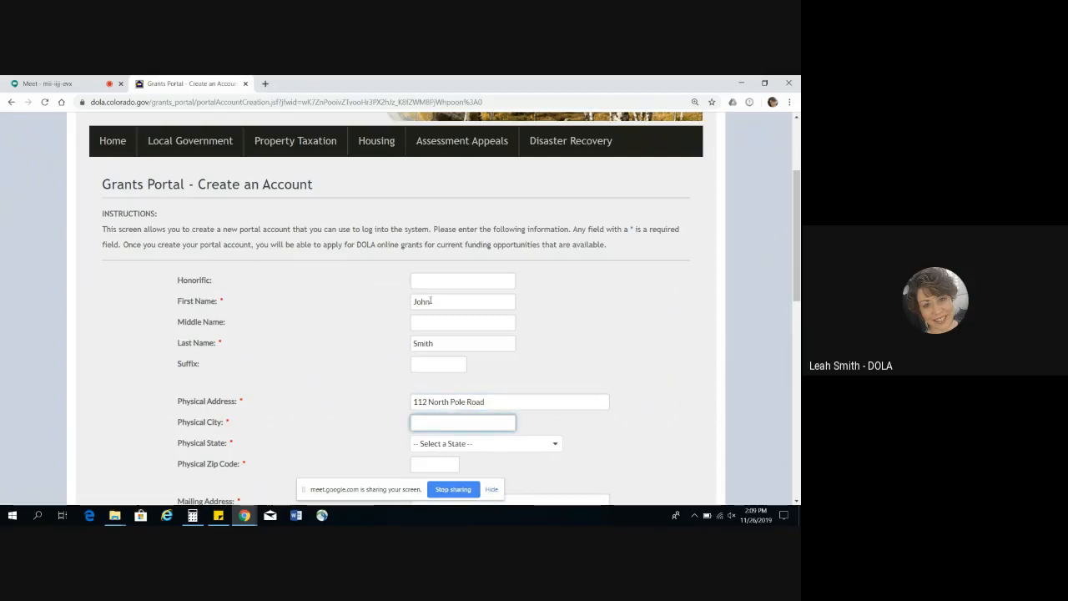
Step: Complete the physical address with the city, Colorado as the state, and the zip code
type("Gunnison")
key("Tab")
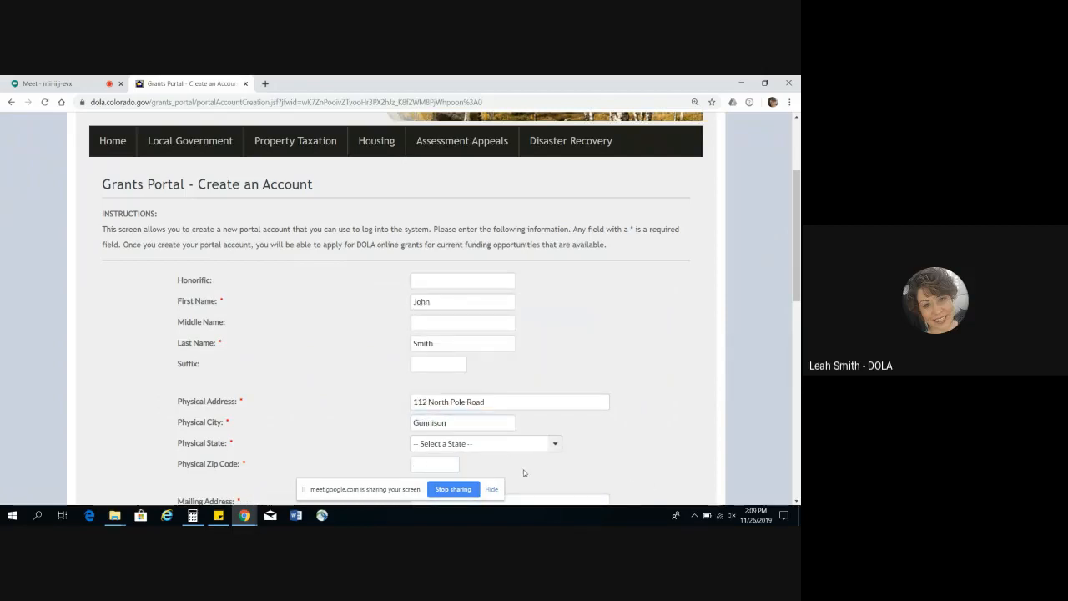
left_click(522, 444)
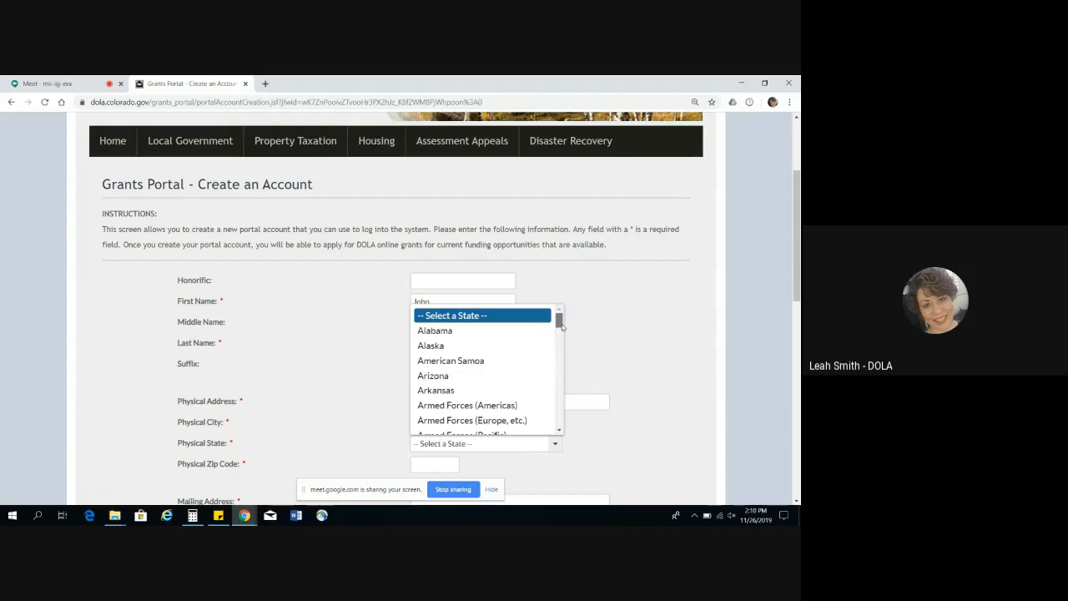
left_click_drag(562, 324, 562, 332)
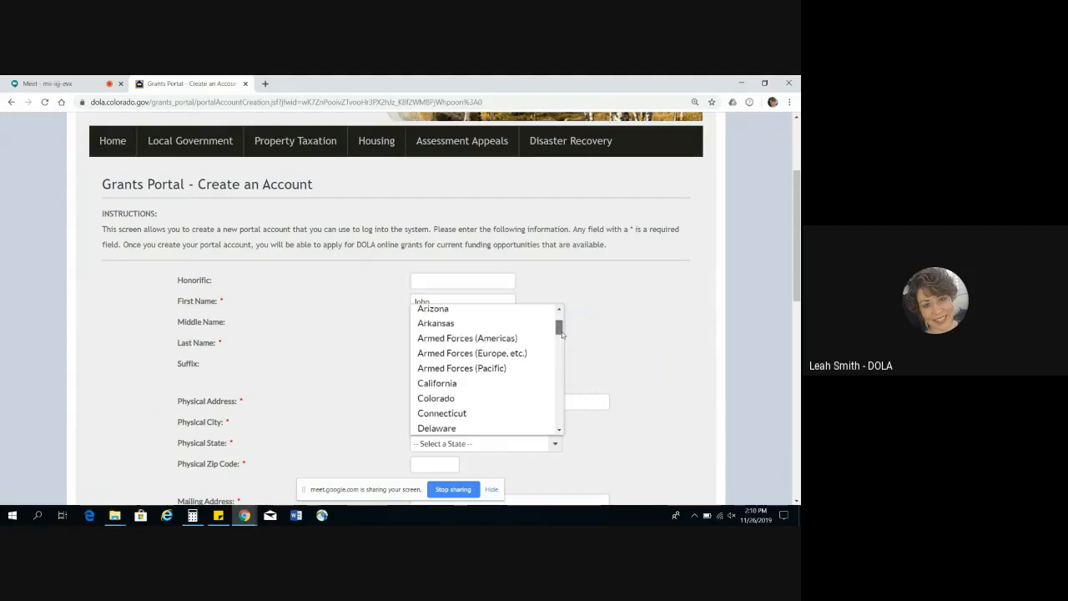
left_click(504, 400)
left_click(444, 463)
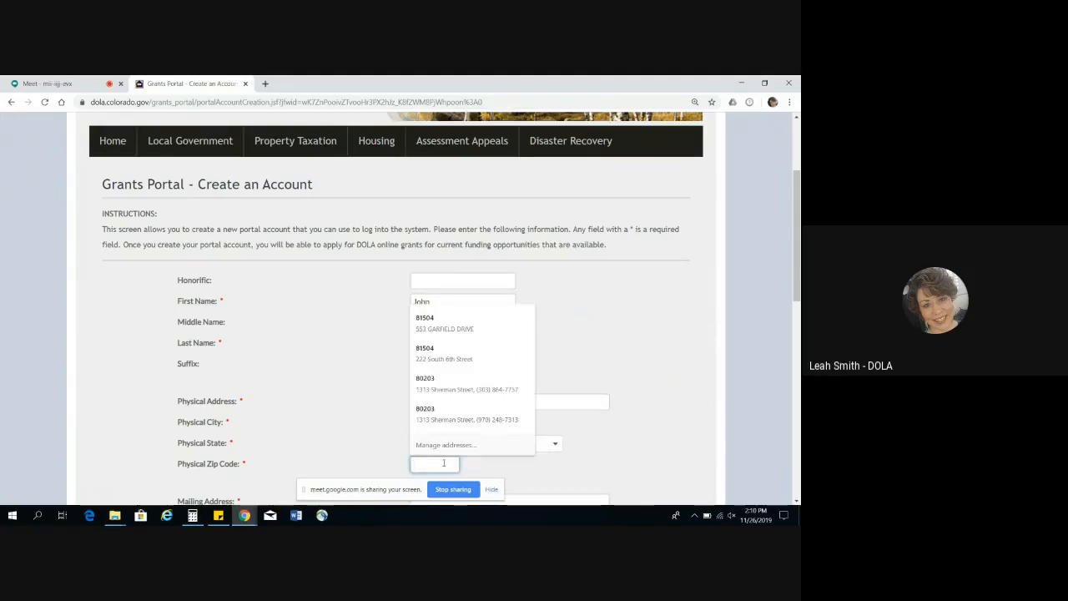
type("81")
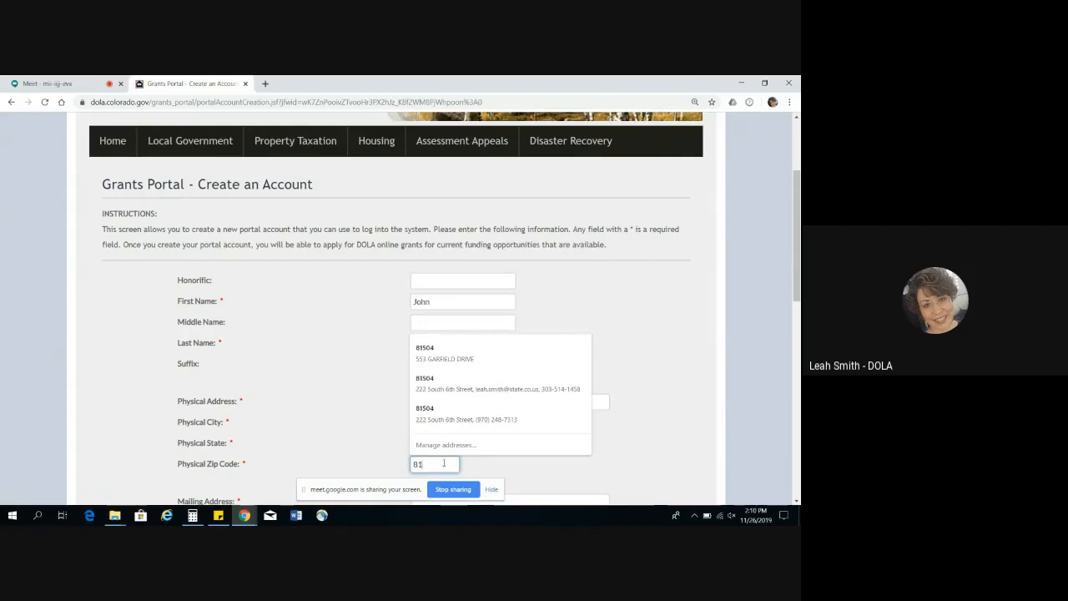
type("000")
key("Tab")
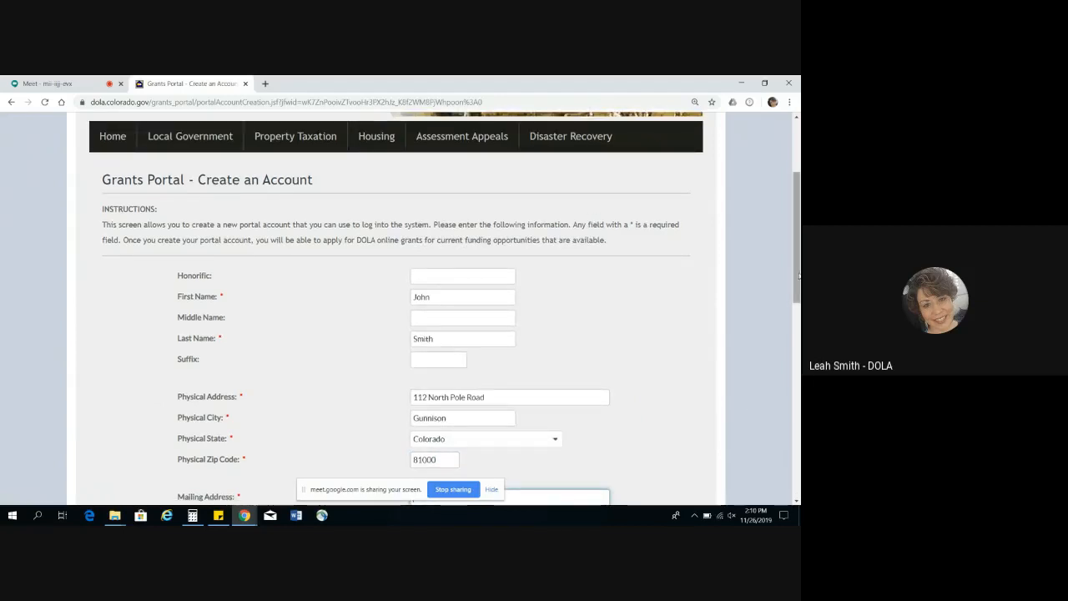
Step: Enter the applicant's PO box as the mailing address, leaving Address 2 blank
left_click_drag(793, 276, 799, 334)
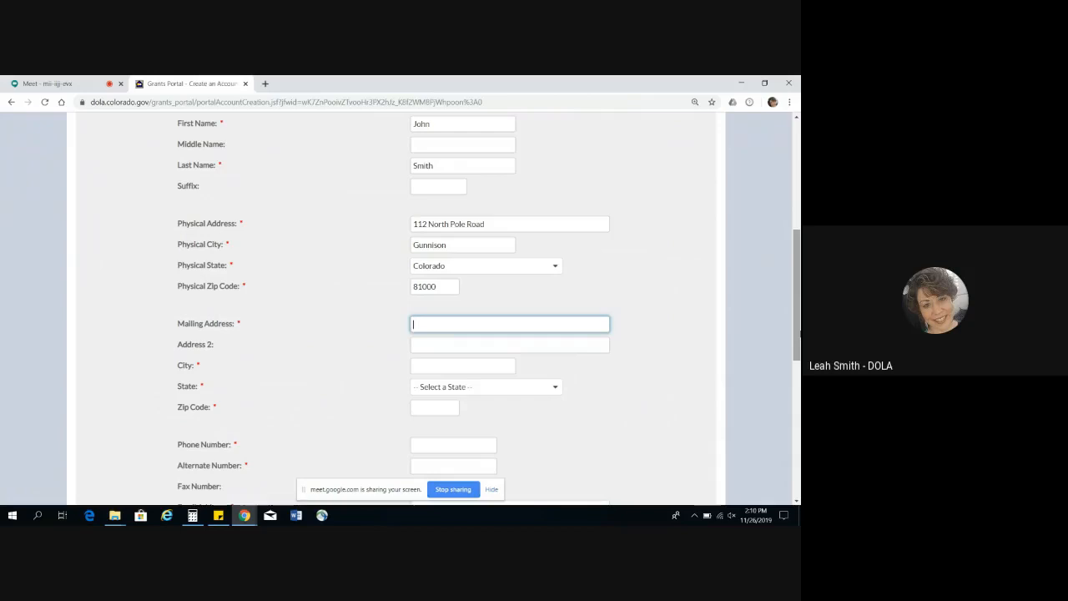
type("PO Box 1")
key("Tab")
key("Tab")
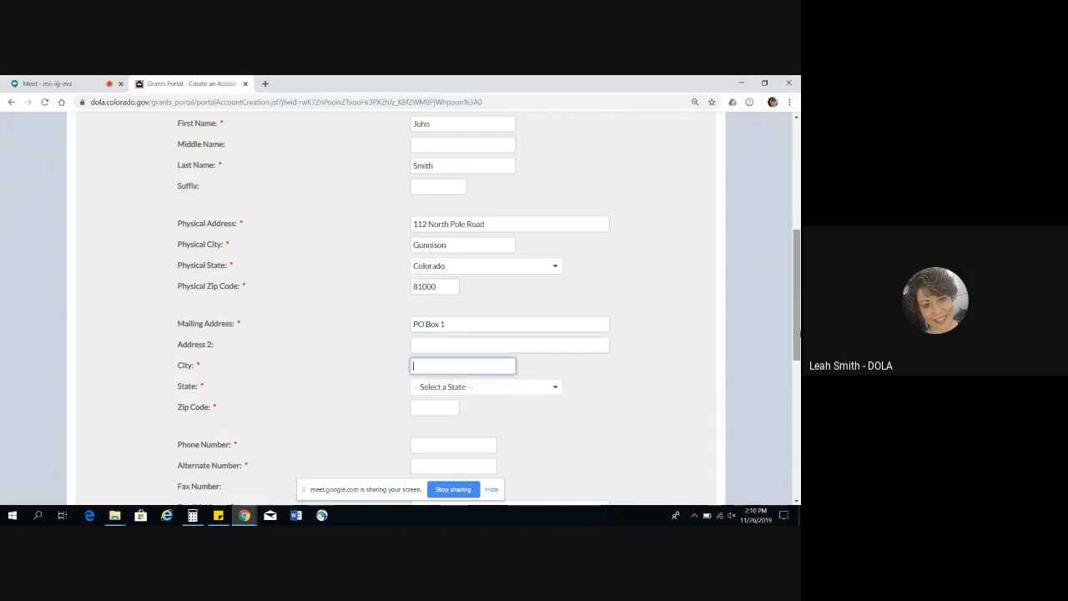
Step: Complete the mailing address with the city, Colorado as the state, and the zip code
type("Gunnison")
key("Tab")
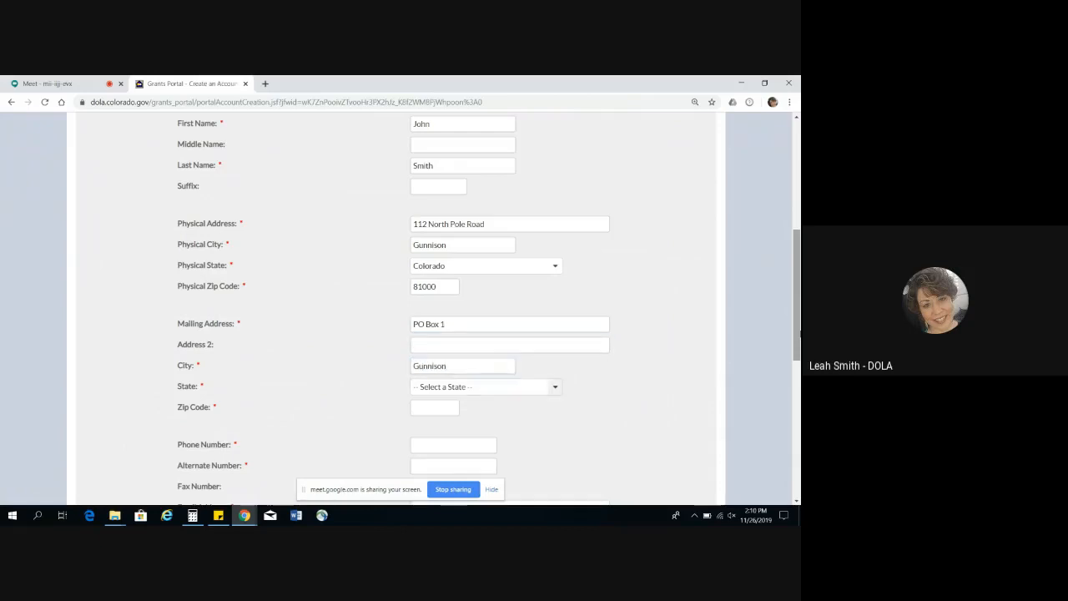
key("c")
key("Down")
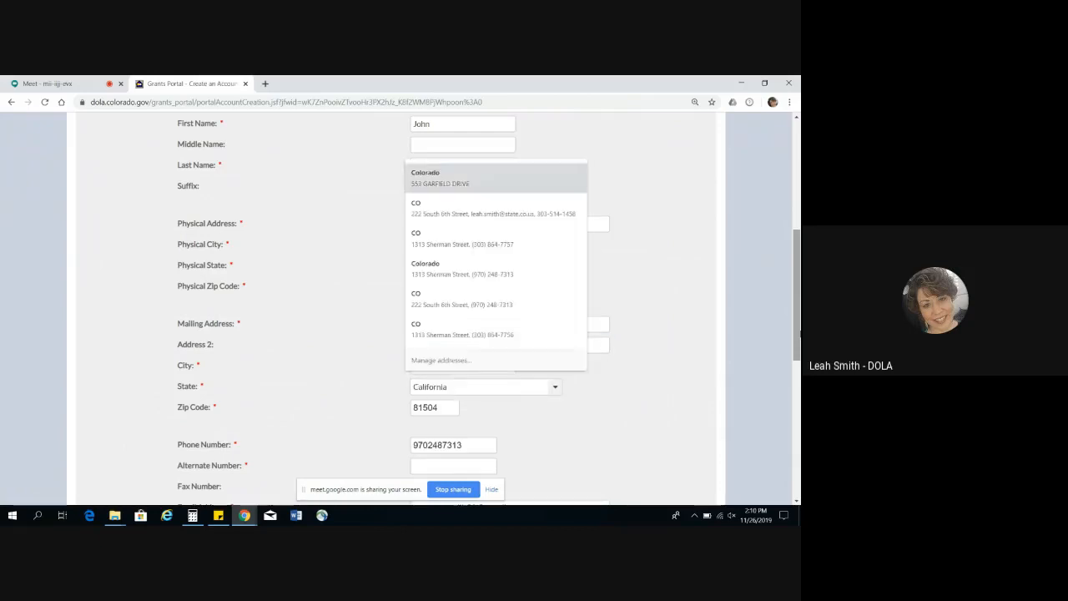
left_click(521, 394)
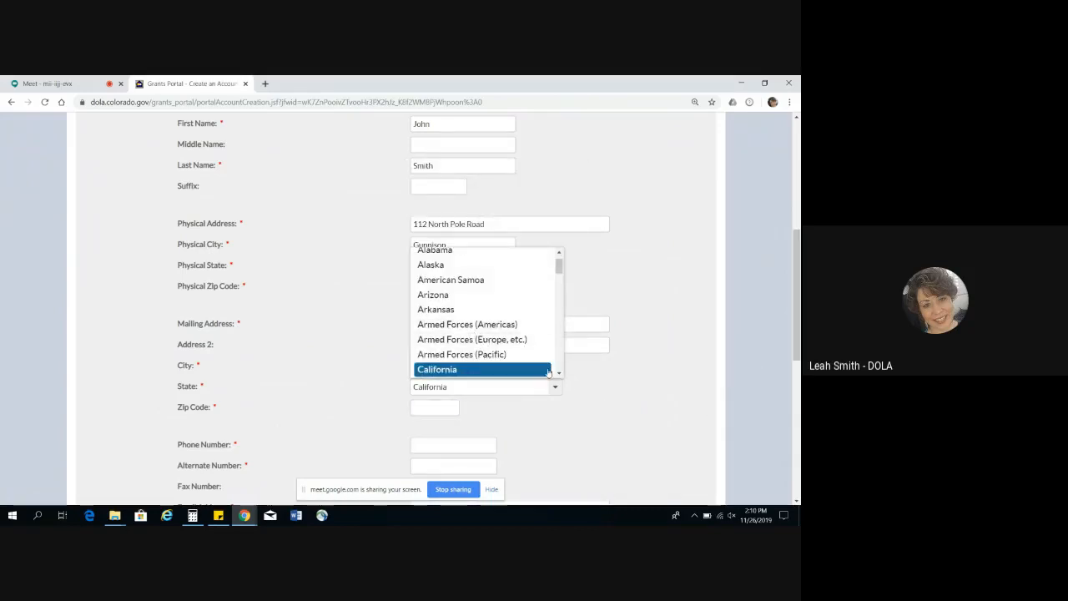
left_click(560, 375)
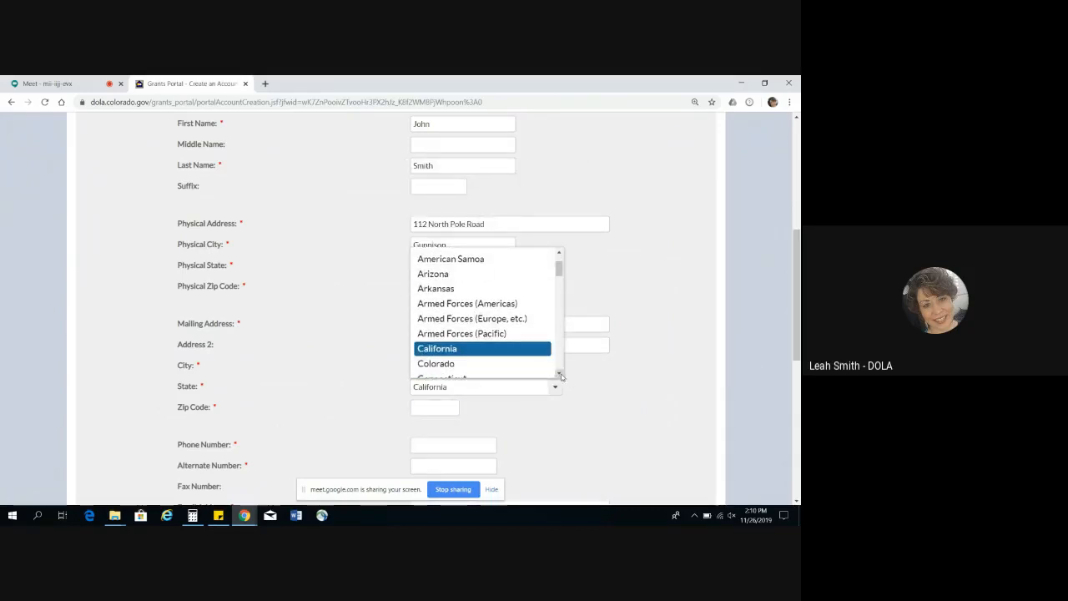
left_click(473, 366)
left_click(428, 412)
type("8")
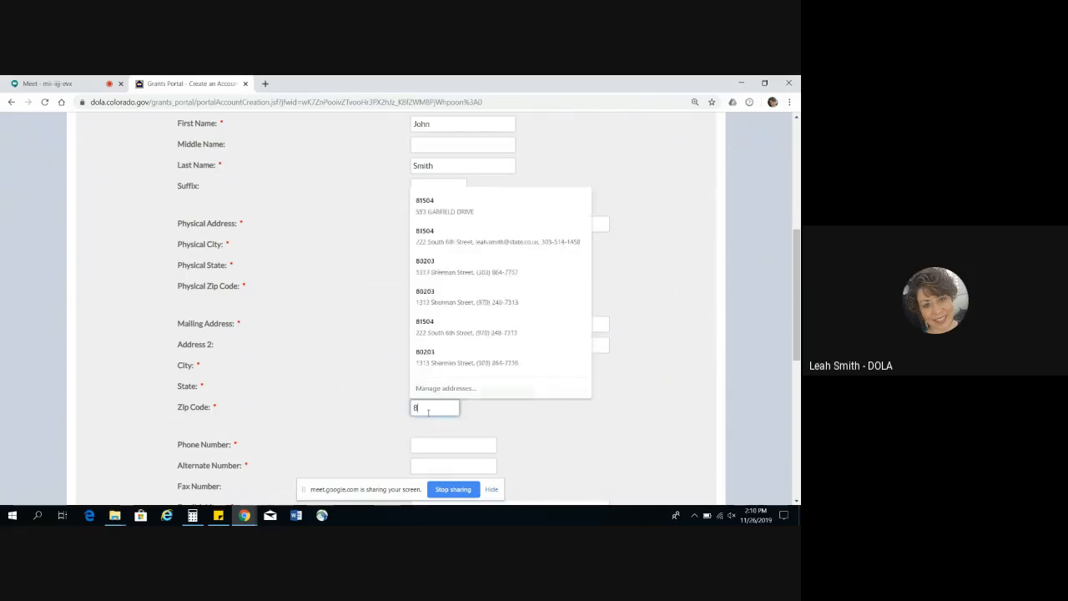
type("1000")
key("Tab")
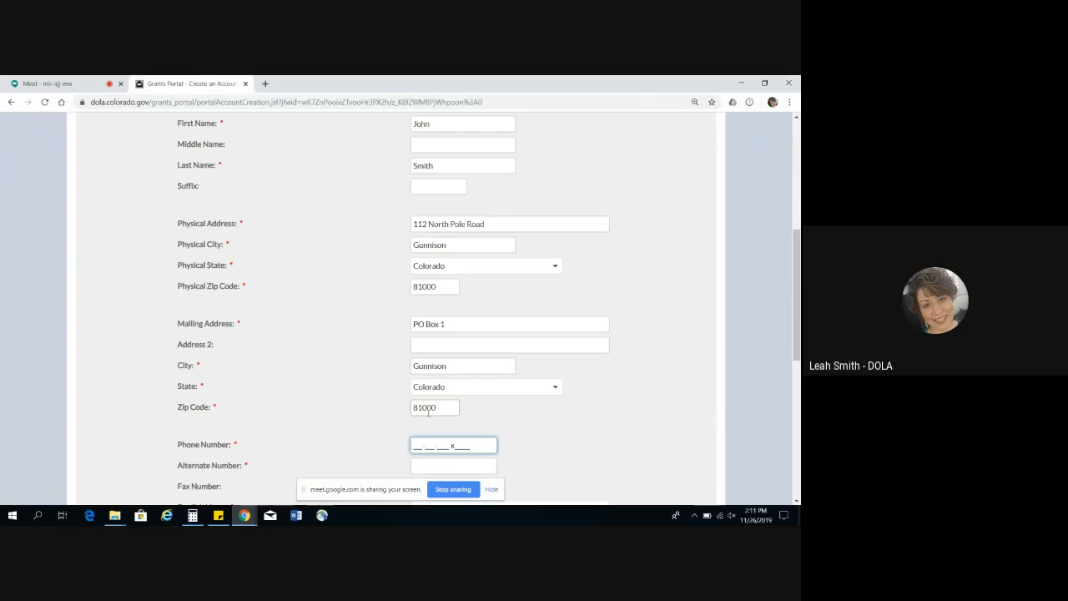
Step: Enter the applicant's phone number and alternate number, leaving the fax number blank
type("123-456-789")
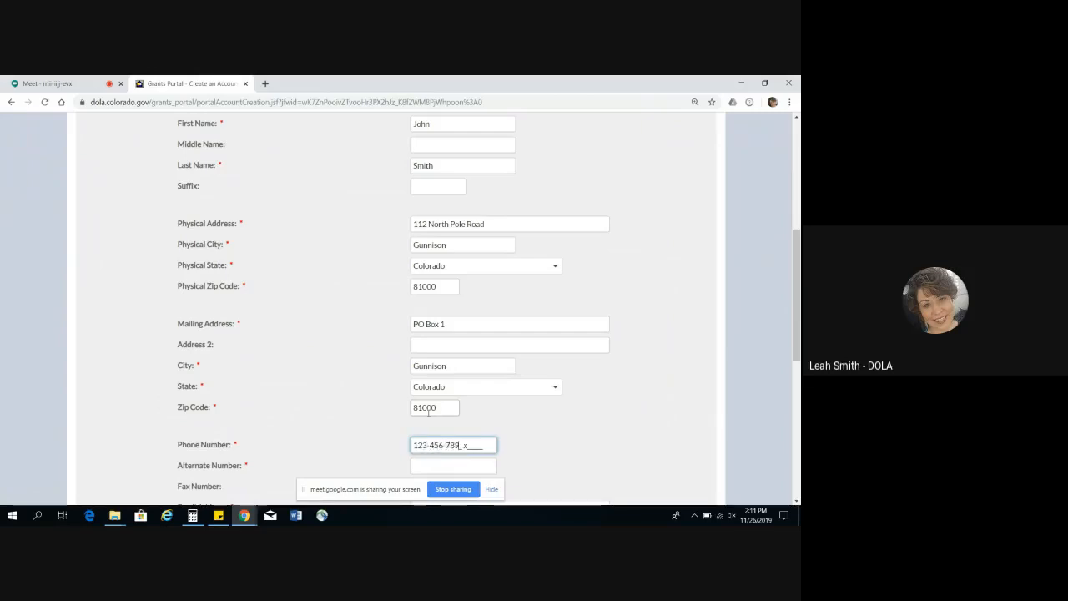
type("0")
key("Tab")
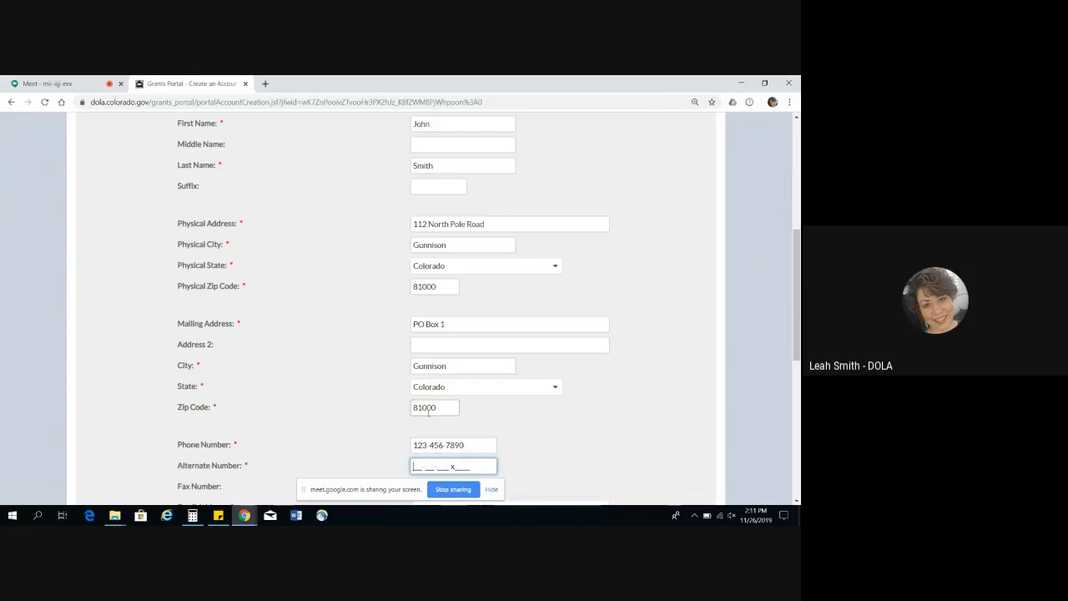
type("123-456-7890")
key("Tab")
key("Tab")
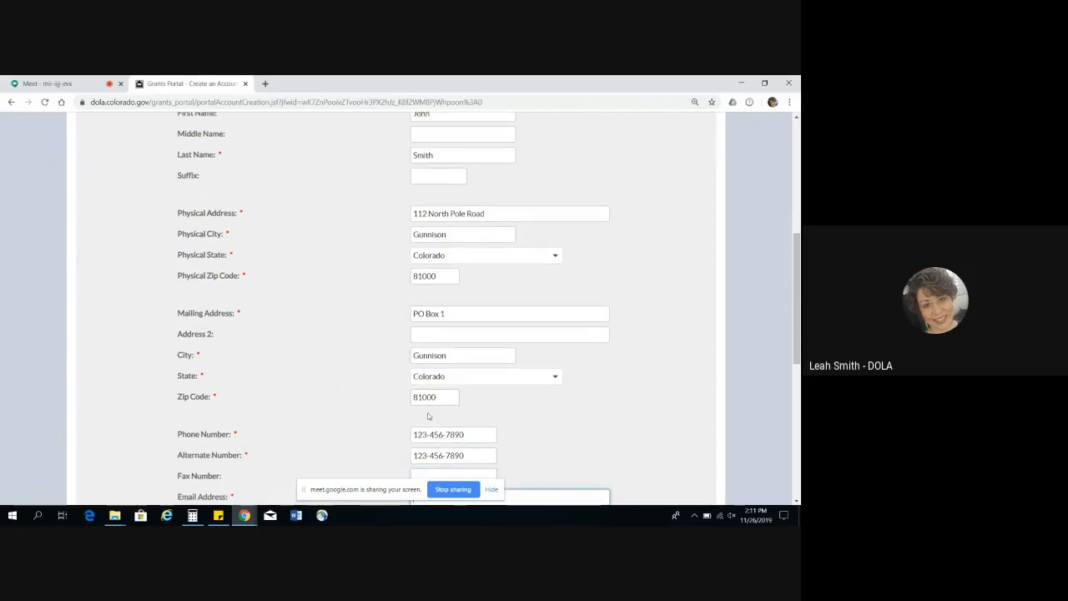
key("Tab")
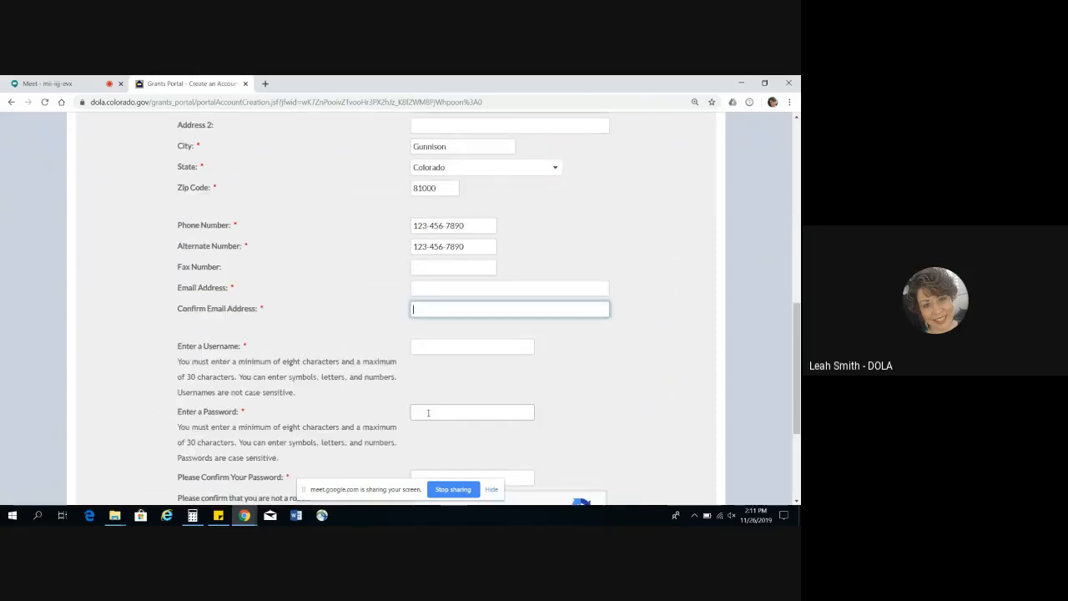
Step: Enter the applicant's e-mail address in the registration form
left_click(455, 287)
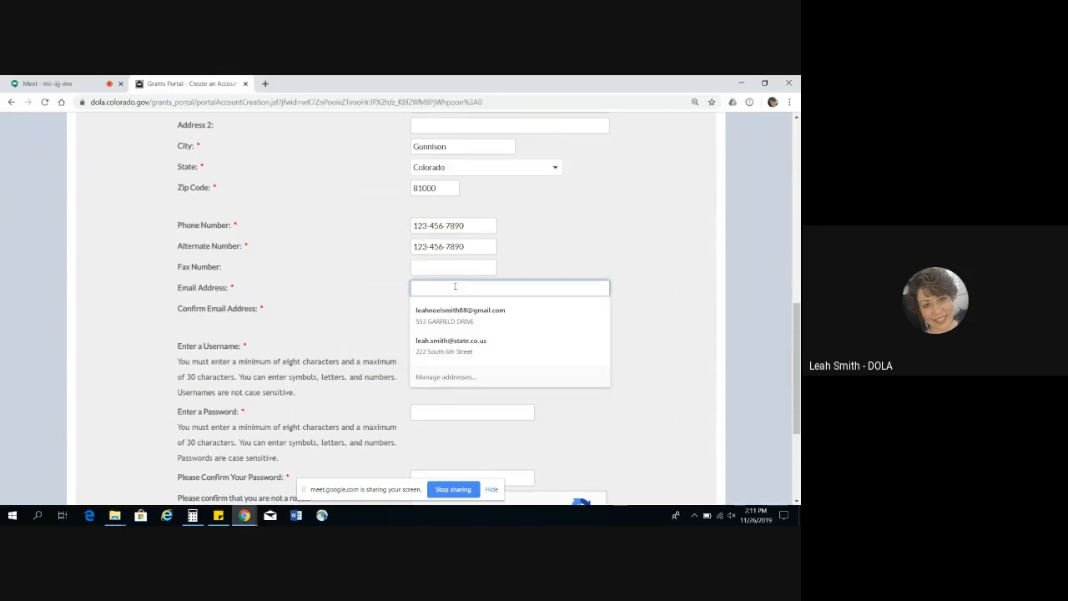
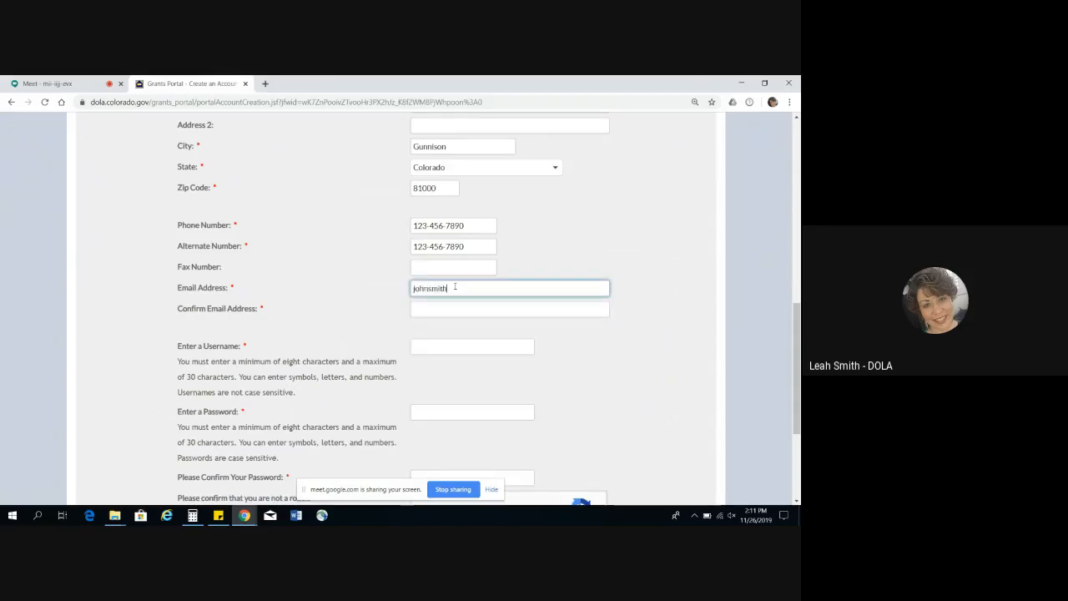
key("Tab")
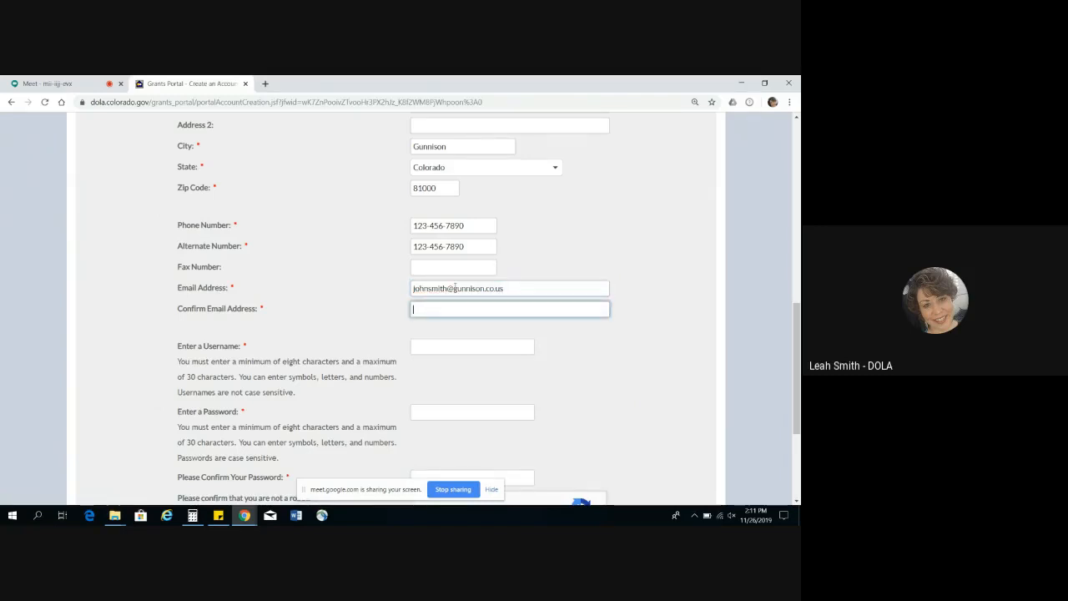
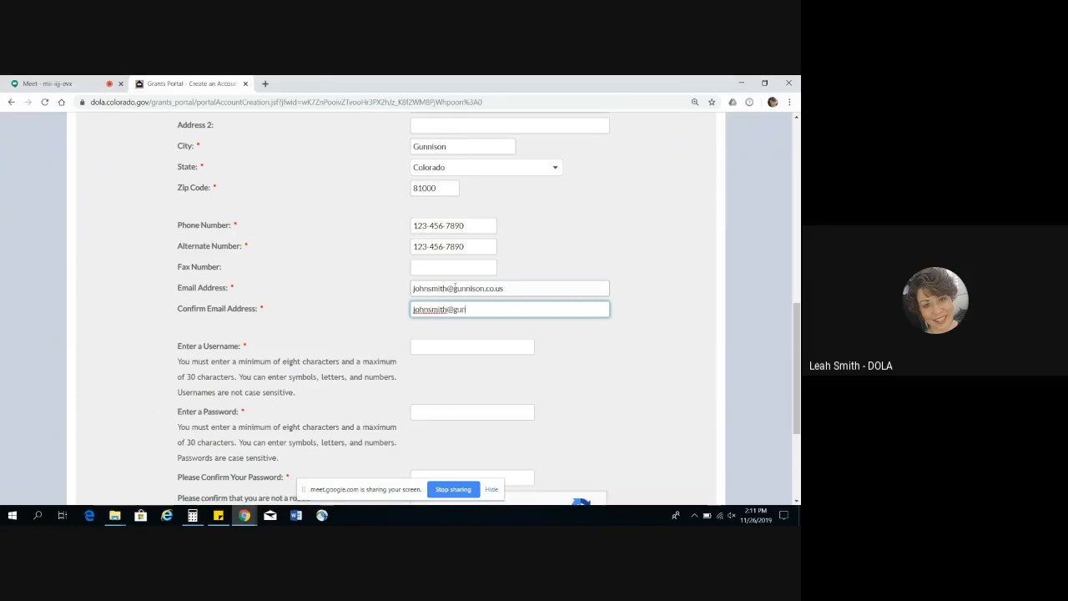
Step: Repeat the applicant's e-mail address as its confirmation
key("Tab")
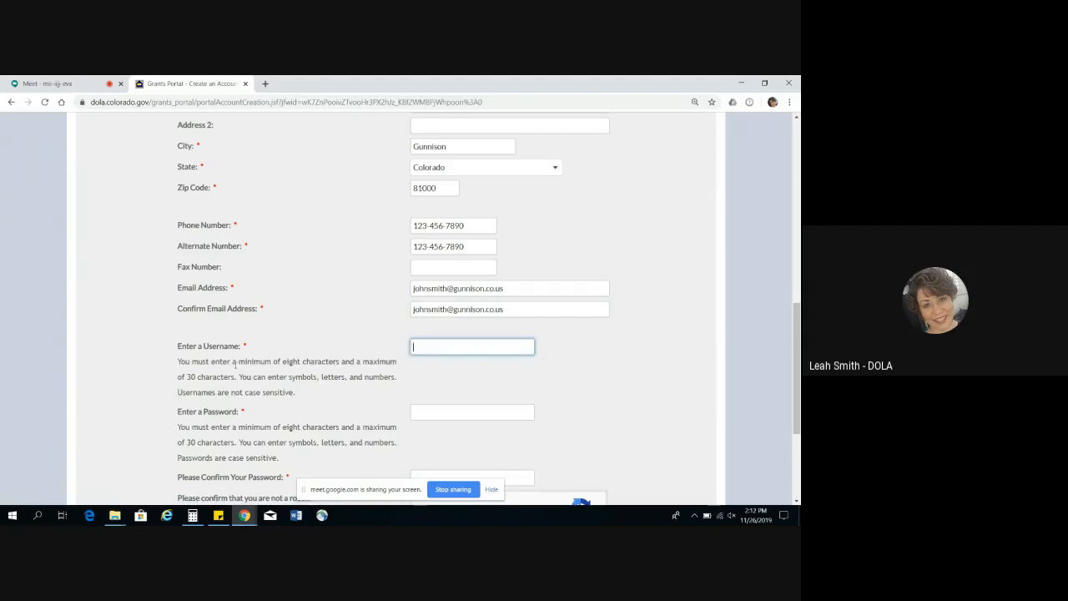
Step: Enter a username for the new account, and fill in and confirm its password
type("johnsmith1")
key("Tab")
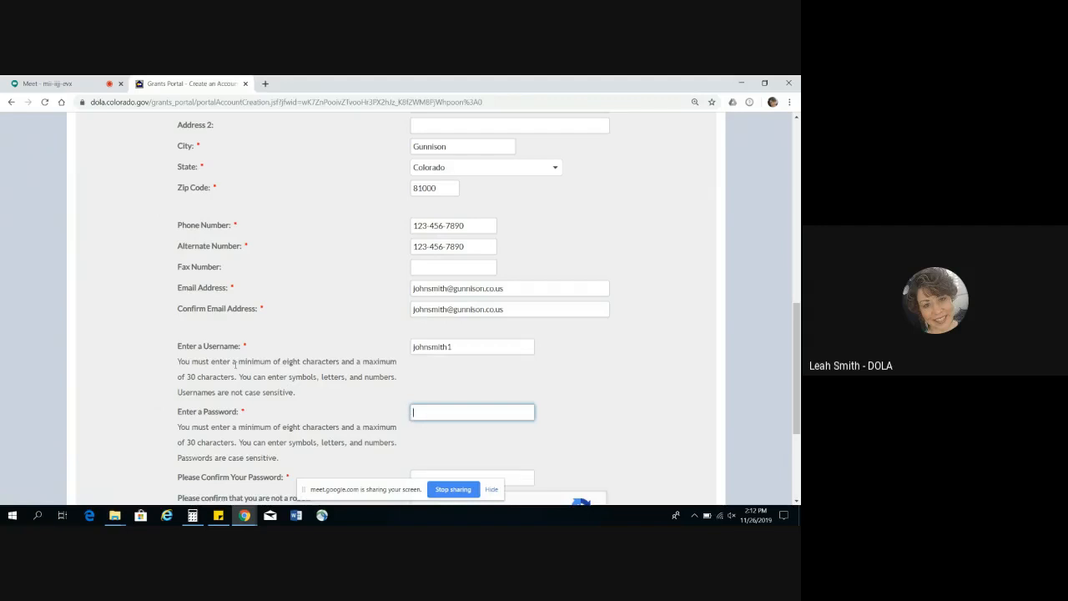
type("password")
key("Tab")
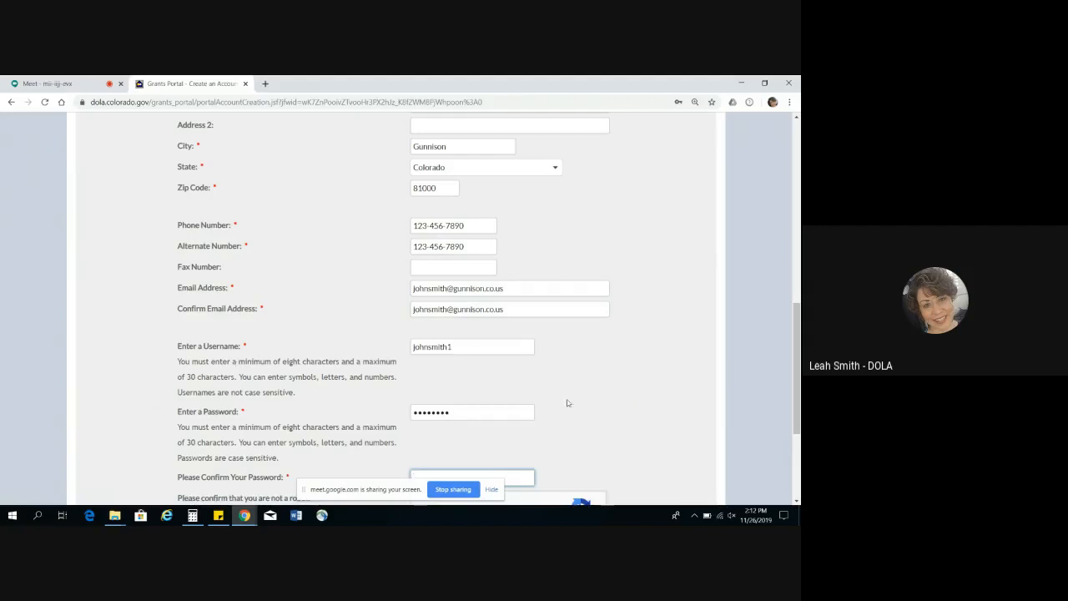
scroll(794, 346, "down", 2)
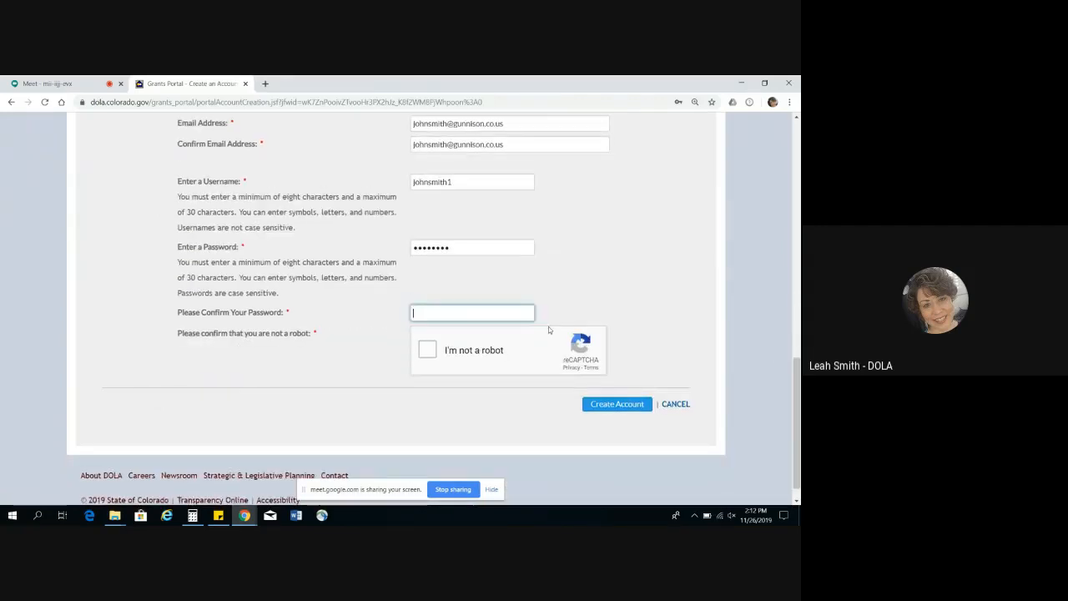
type("********")
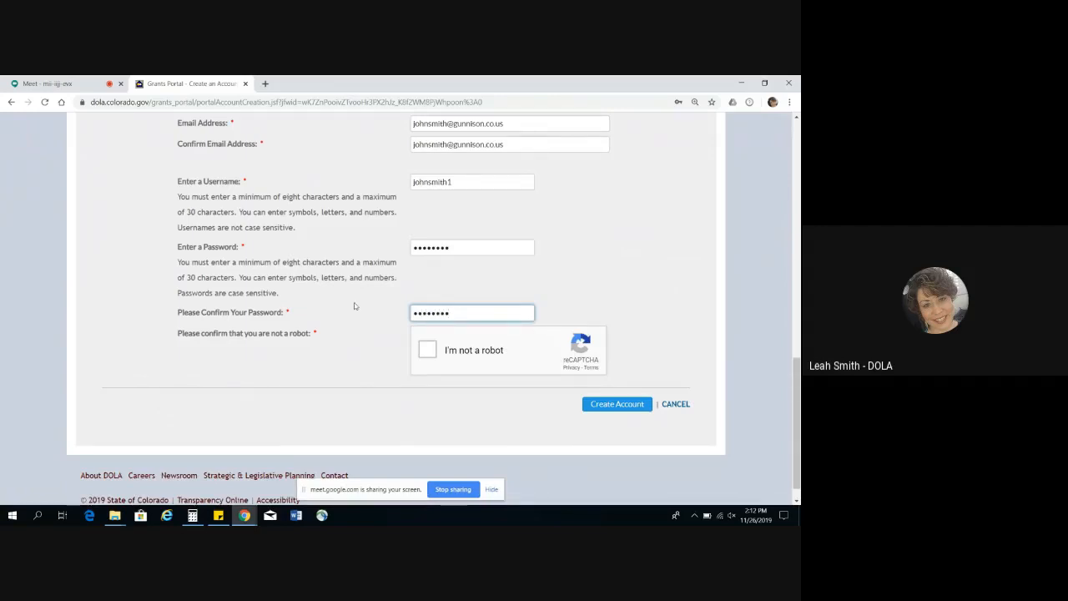
Step: Complete the not-a-robot verification and cancel the account registration to return to the login page
left_click(428, 351)
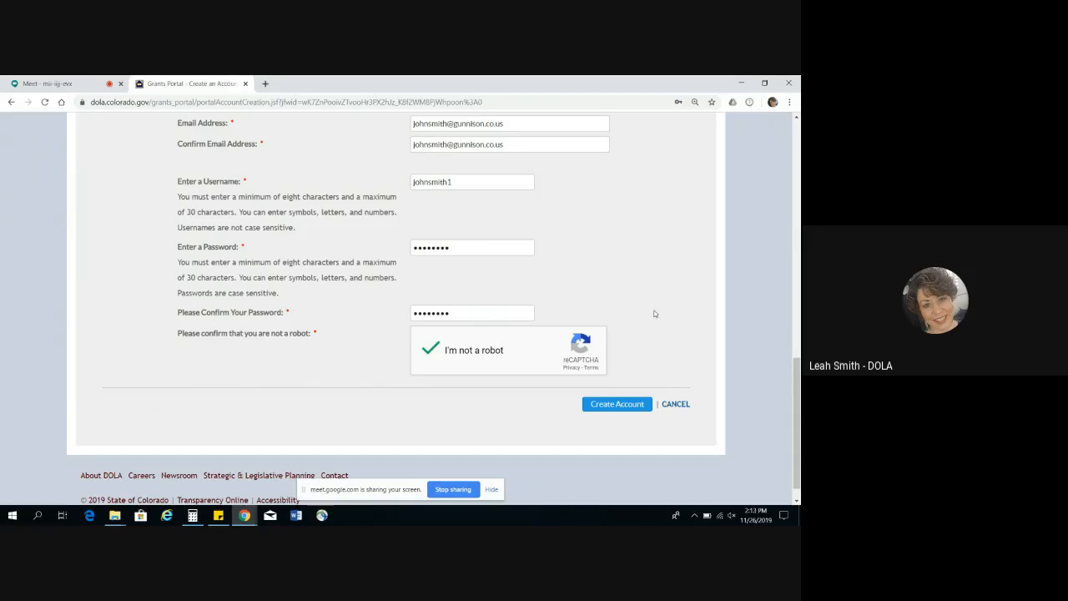
left_click(618, 404)
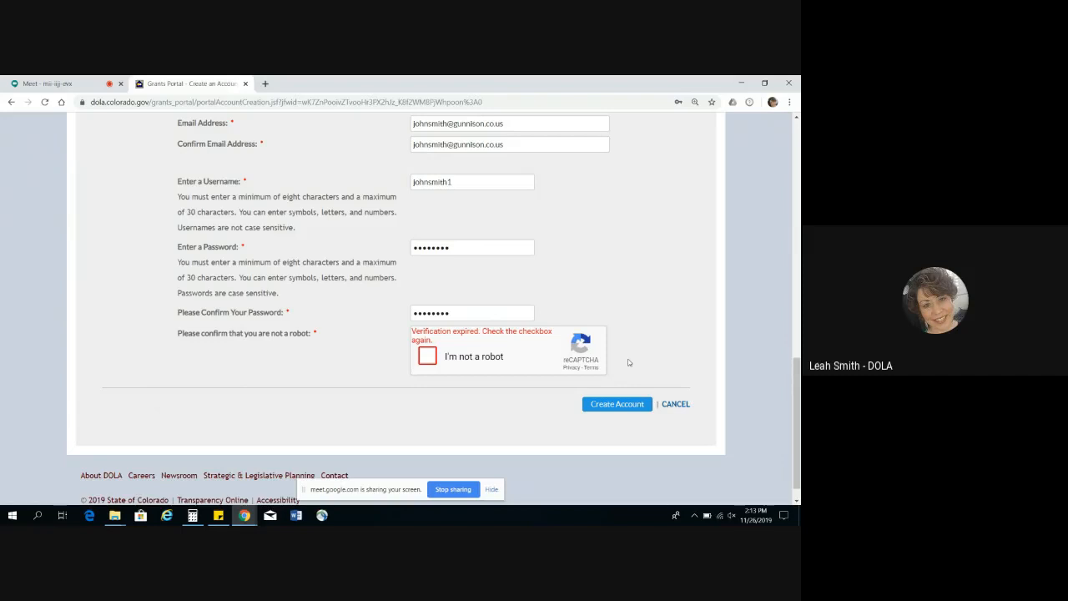
left_click(671, 408)
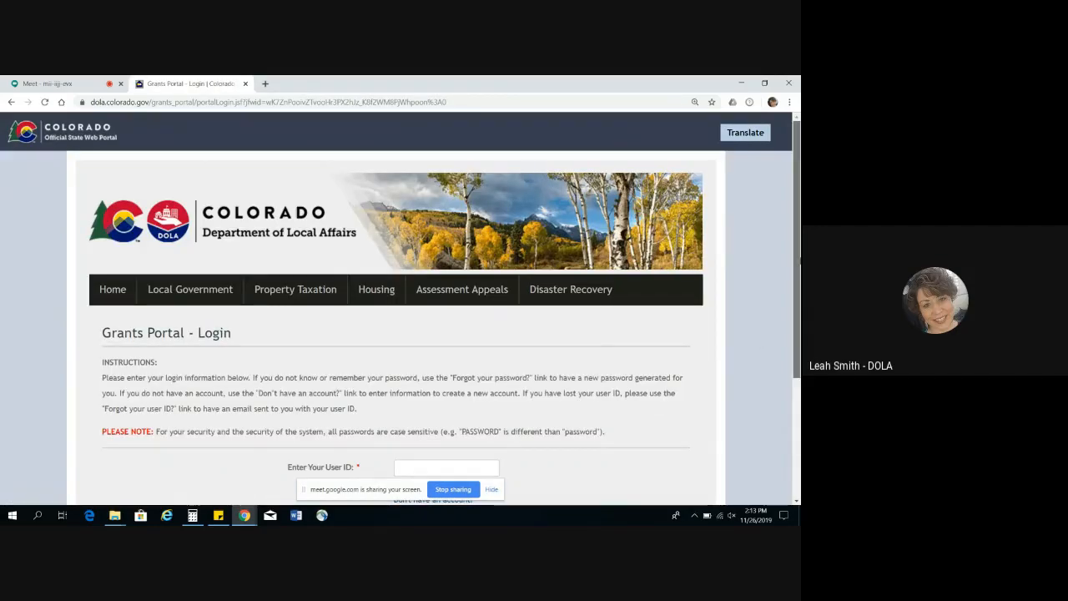
Step: Log in to the Grants Portal with the saved user ID and the account password
scroll(396, 309, "down", 3)
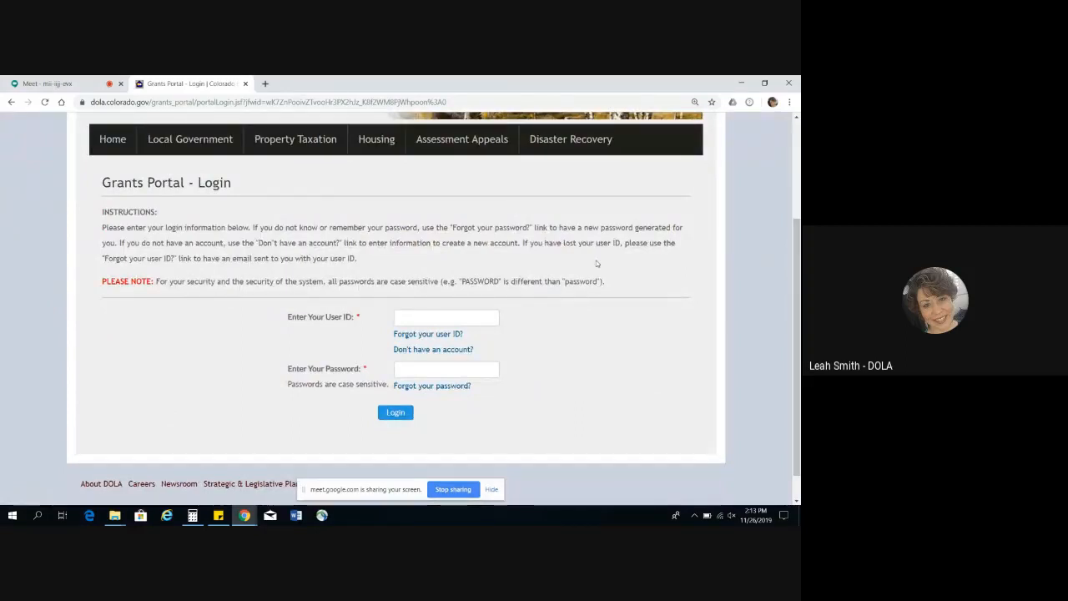
left_click(464, 318)
left_click(447, 349)
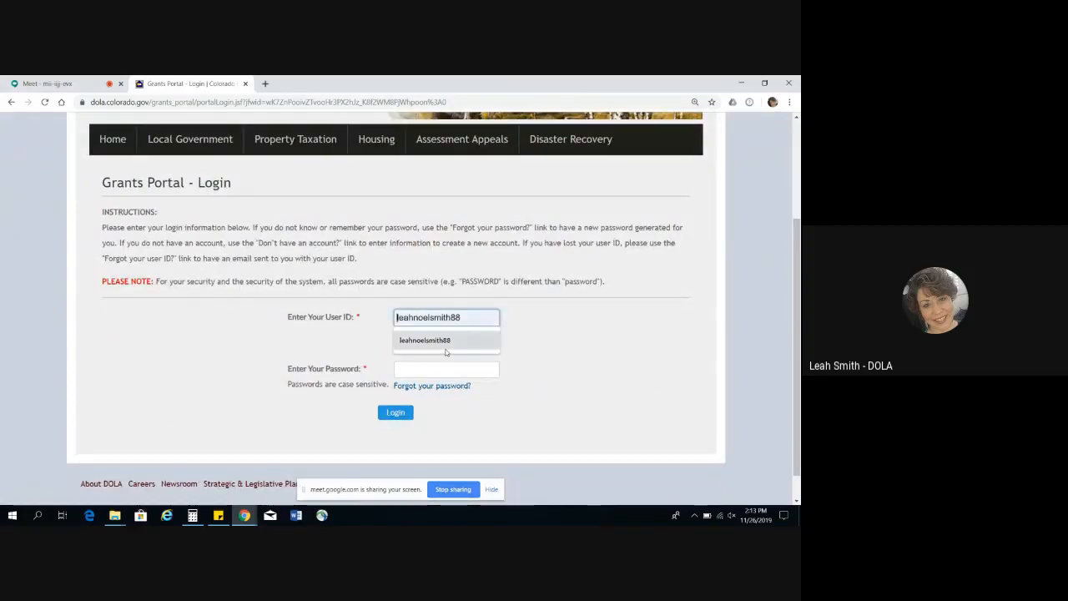
left_click(446, 350)
mouse_move(217, 517)
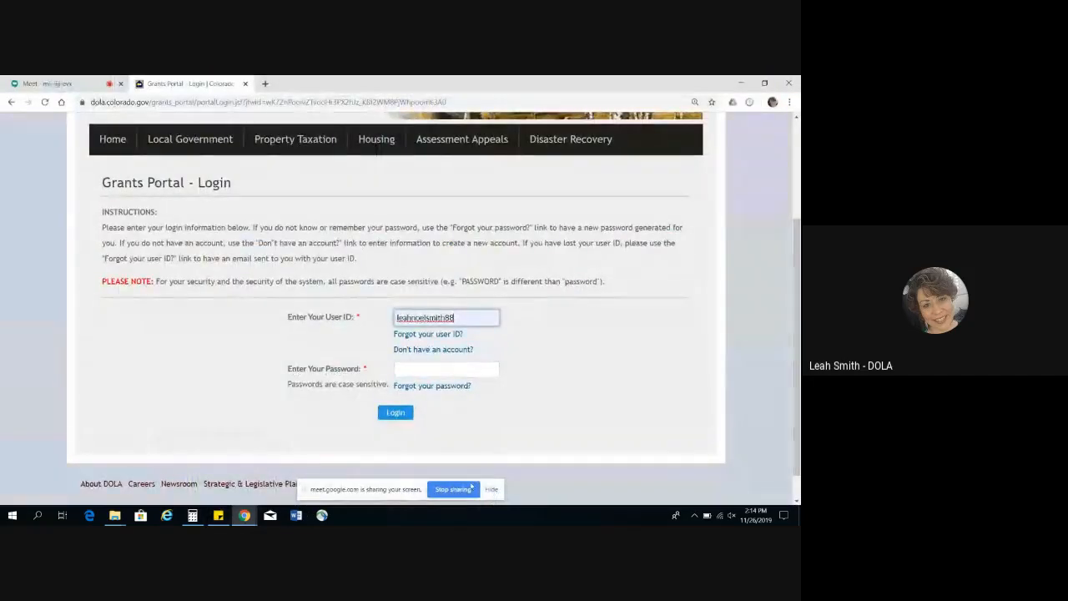
left_click(454, 489)
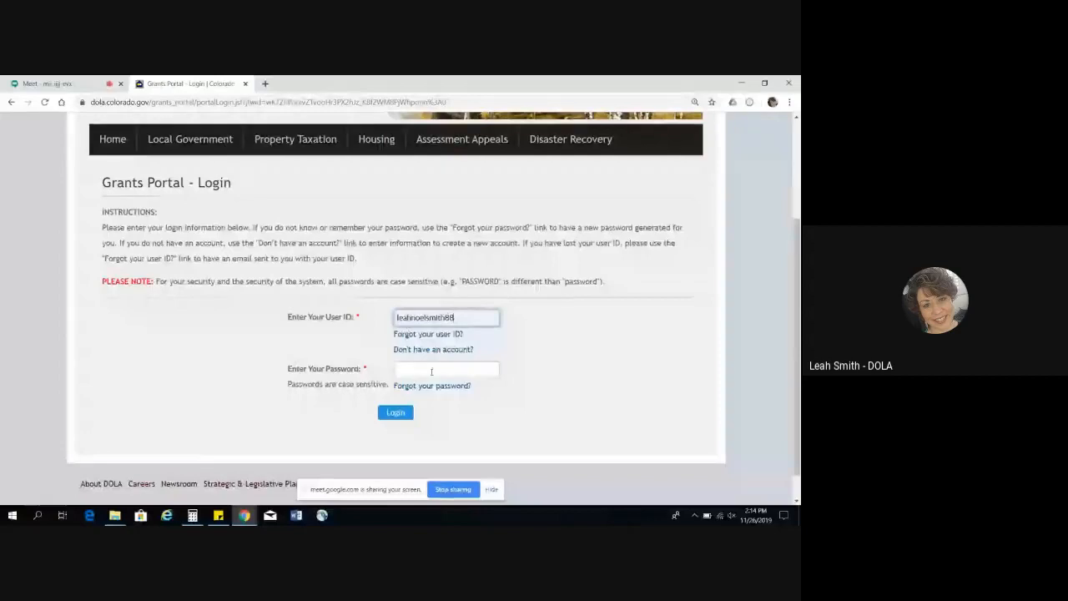
left_click(431, 370)
type("••••••••")
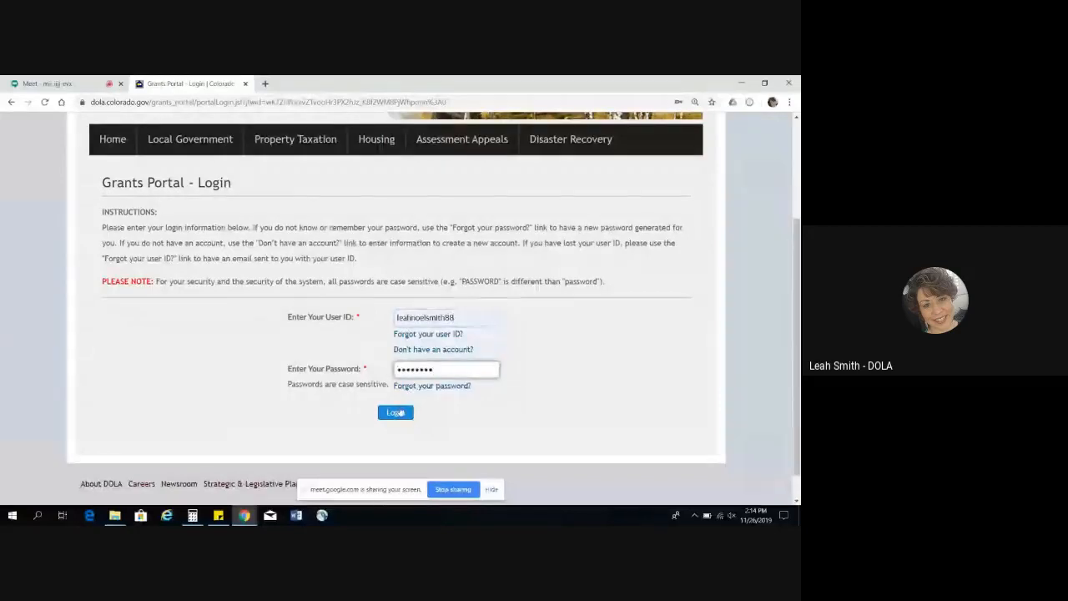
left_click(399, 412)
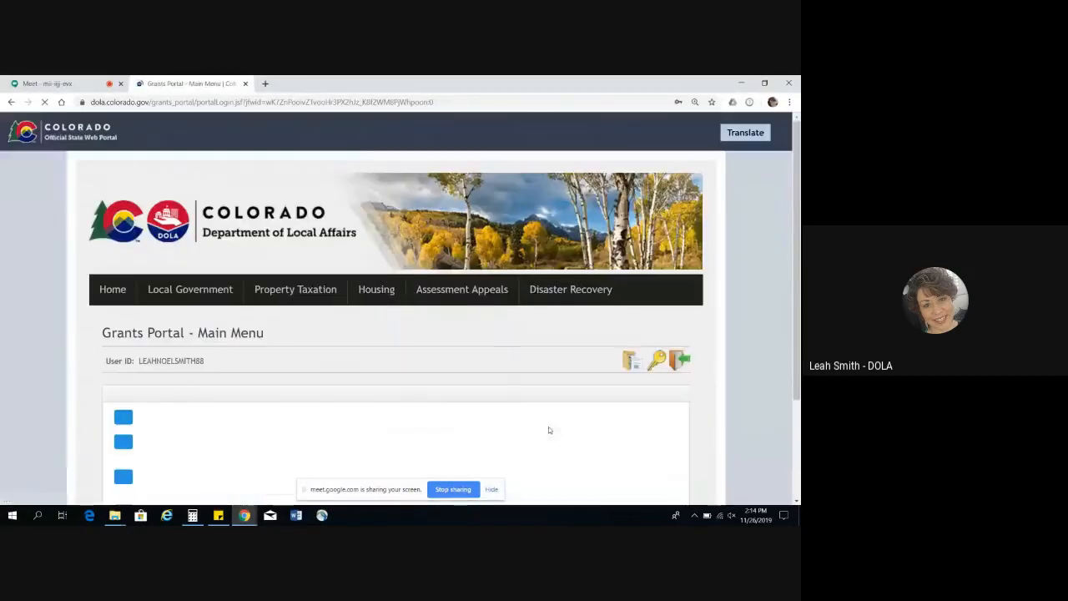
Step: Open Request Access To Projects and go to the form for submitting a new request
scroll(799, 330, "down", 3)
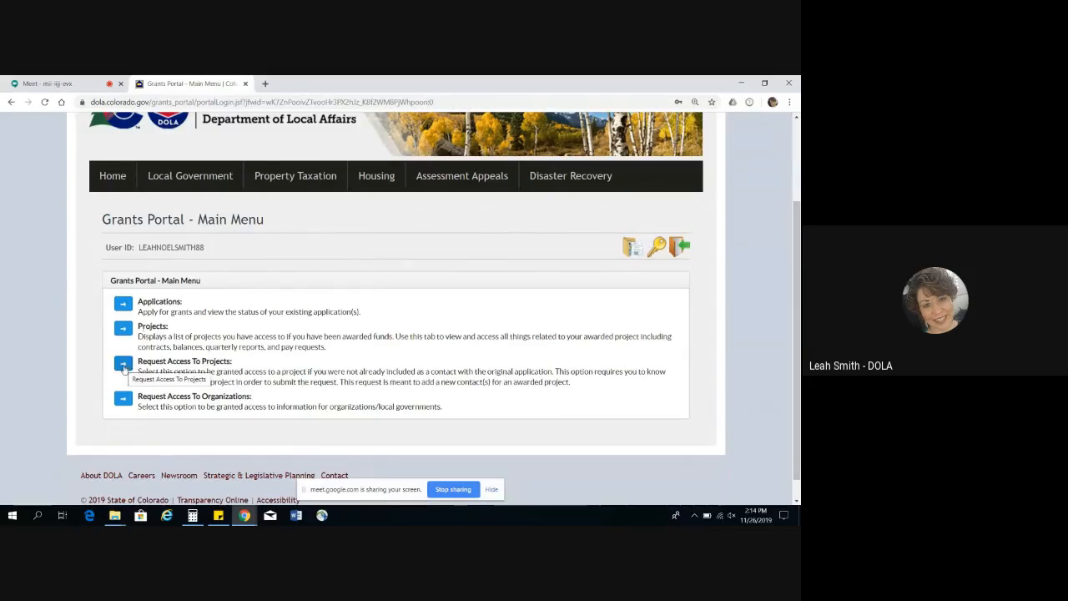
left_click(123, 365)
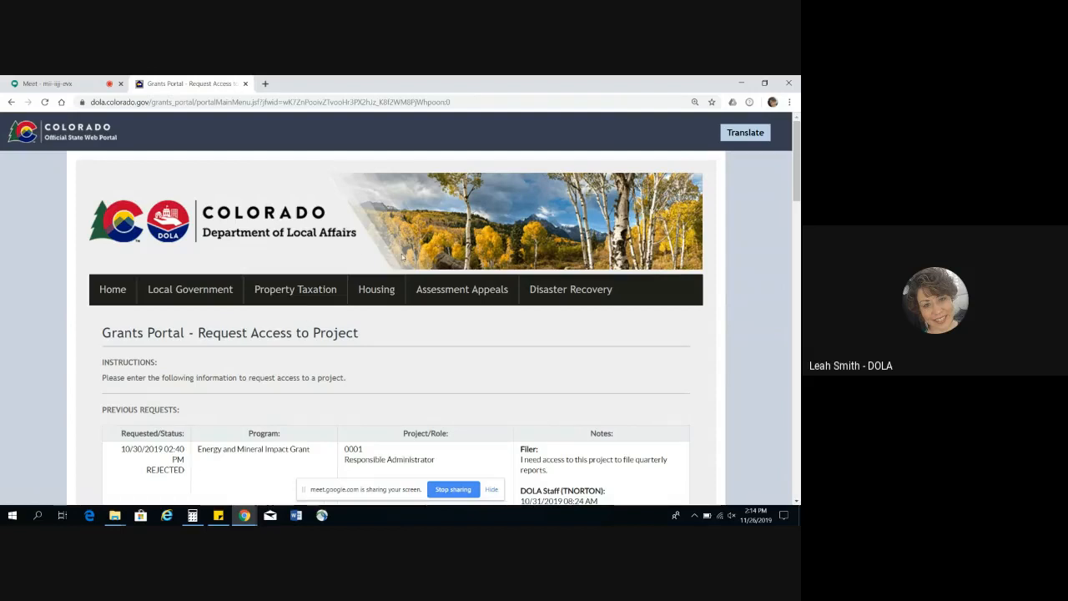
scroll(798, 167, "down", 1)
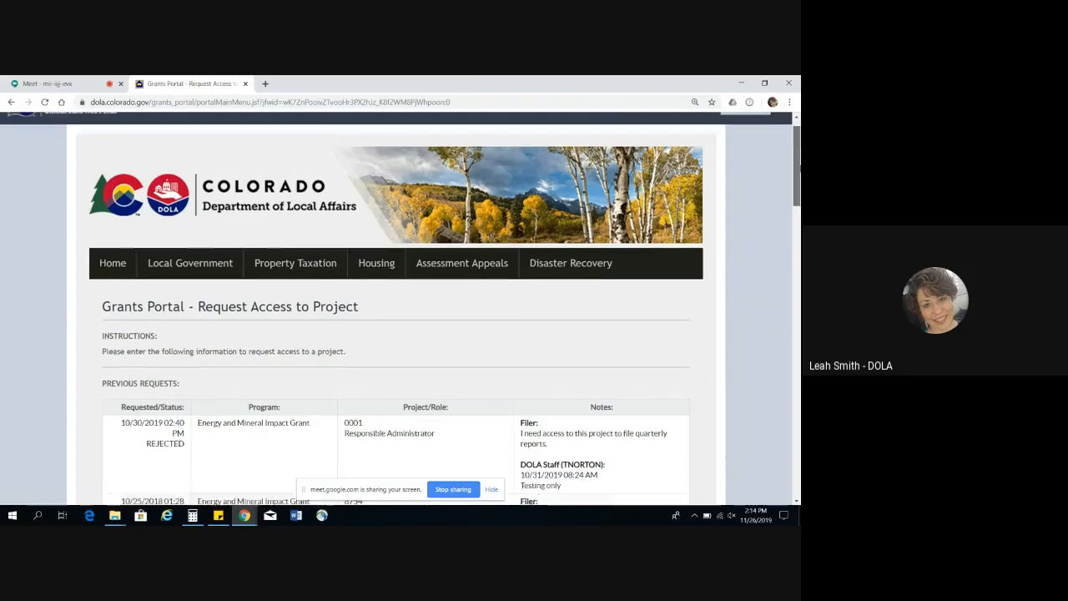
scroll(800, 167, "down", 3)
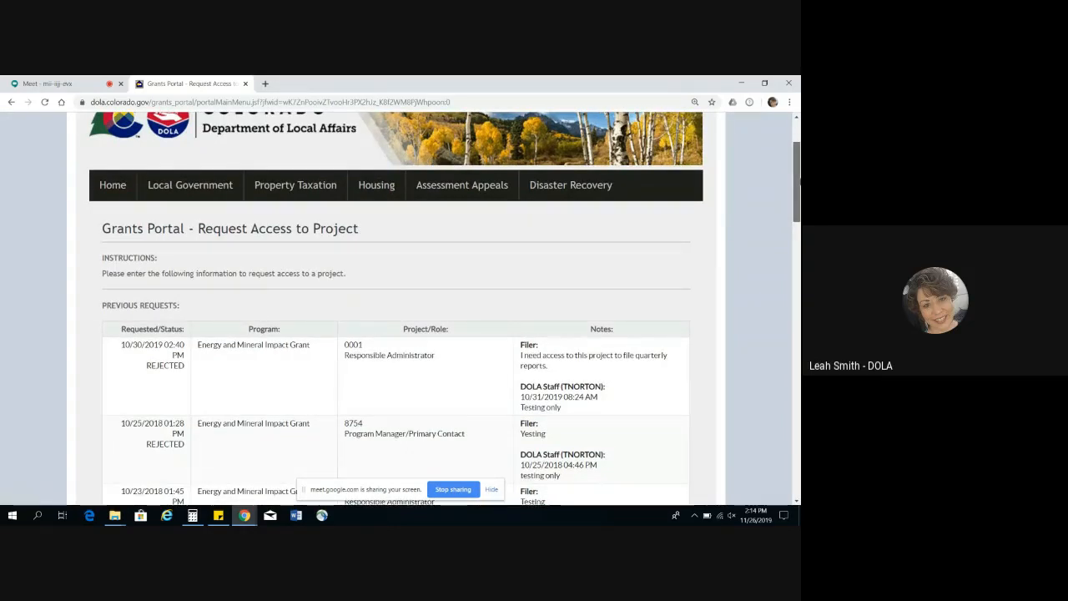
left_click_drag(798, 180, 798, 458)
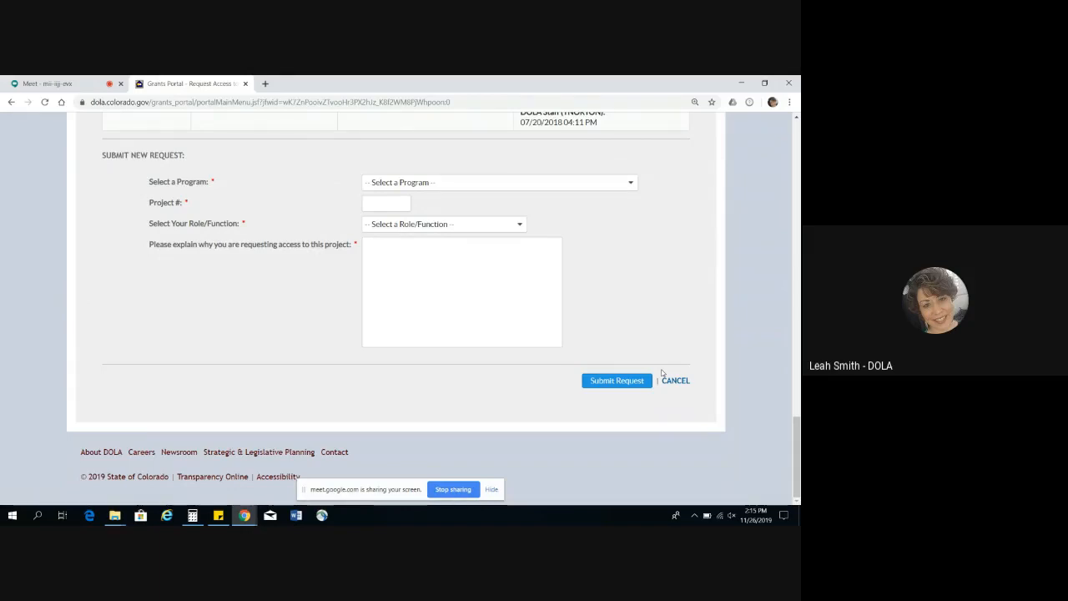
Step: Choose Energy and Mineral Impact Grant as the program for the new access request and enter project number 0001
left_click(490, 181)
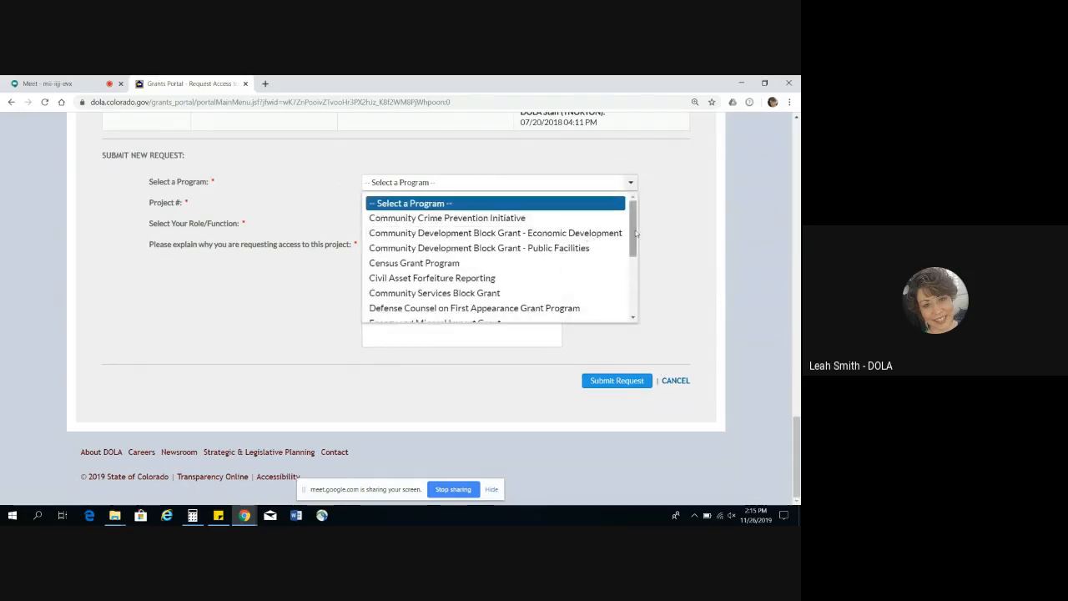
scroll(636, 234, "down", 2)
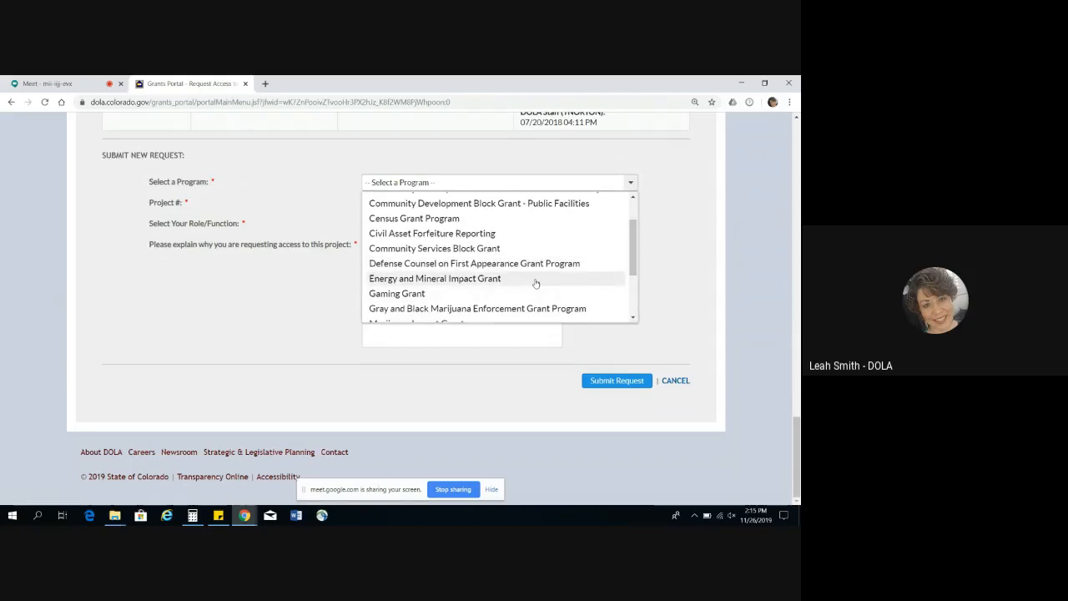
left_click(536, 281)
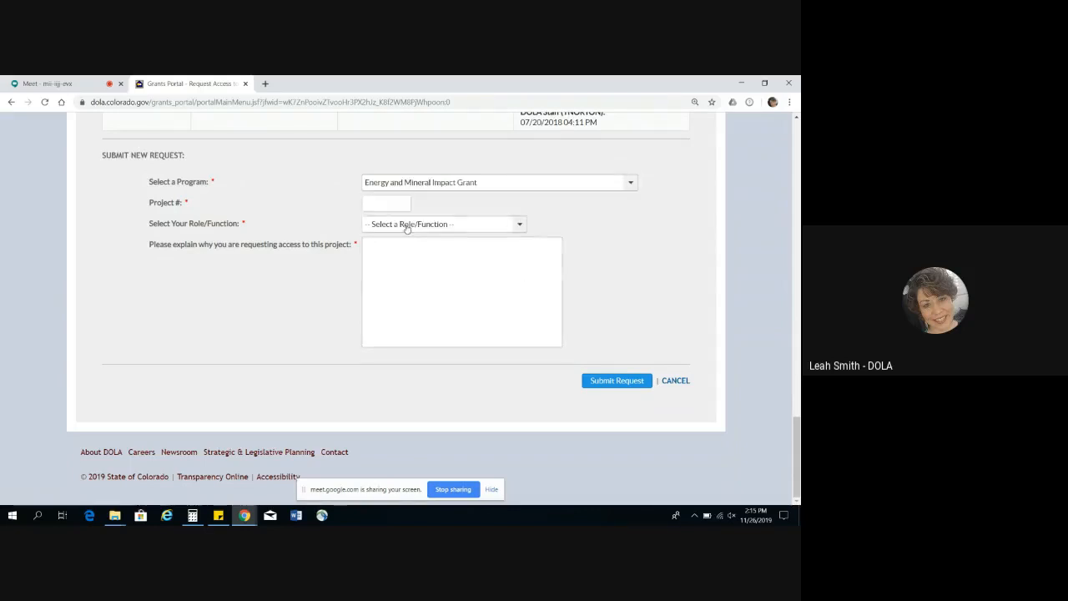
left_click(393, 202)
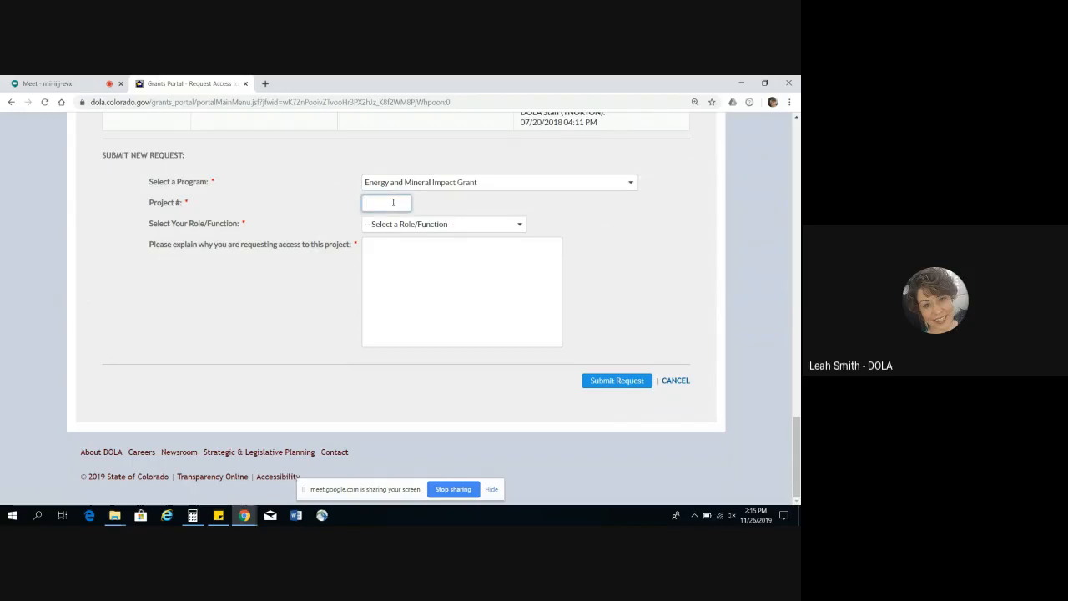
type("0001")
Step: Set the role to Responsible Administrator and give the reason "I am requesting access because I am new."
left_click(399, 231)
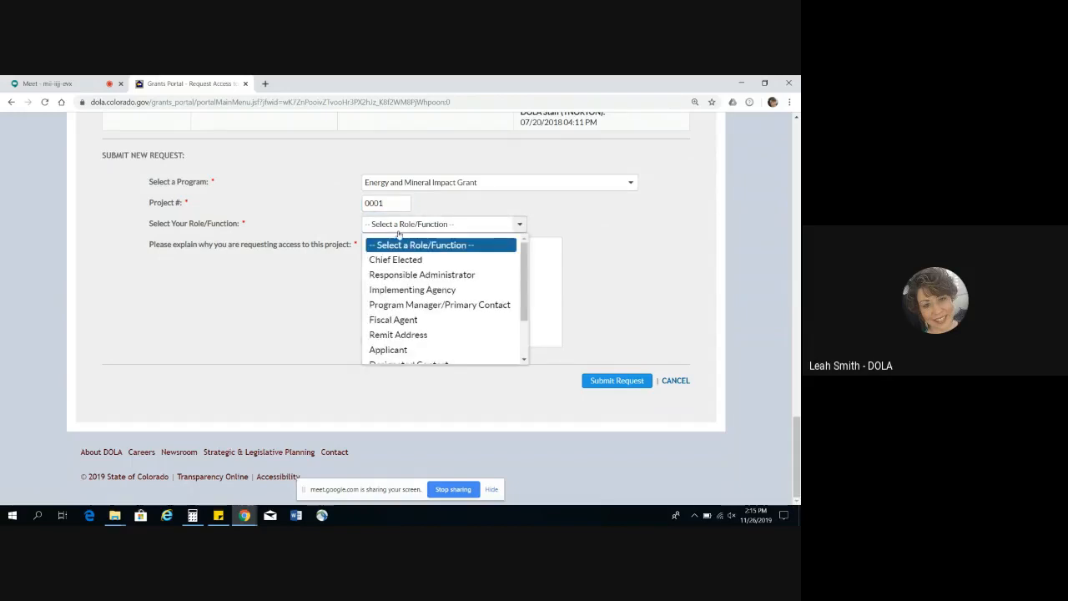
left_click(410, 275)
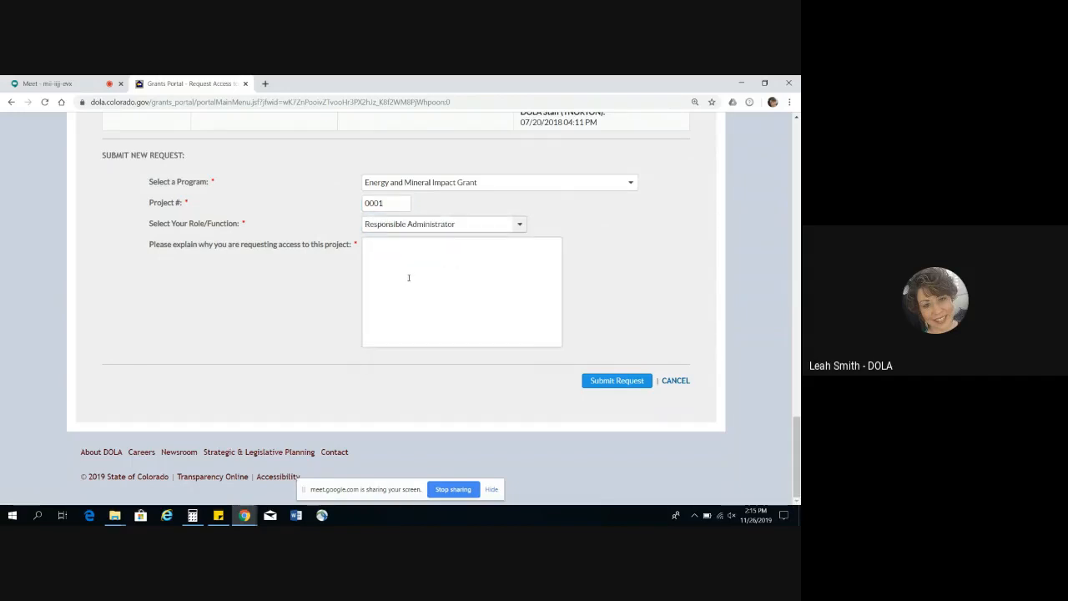
left_click(409, 276)
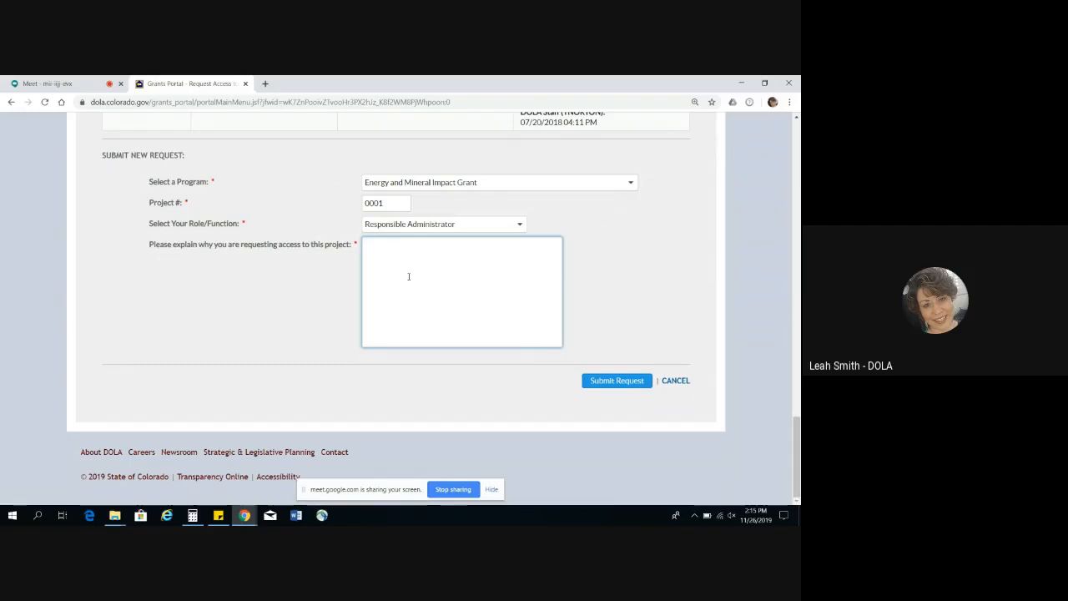
type("I am requs")
type("ting access b")
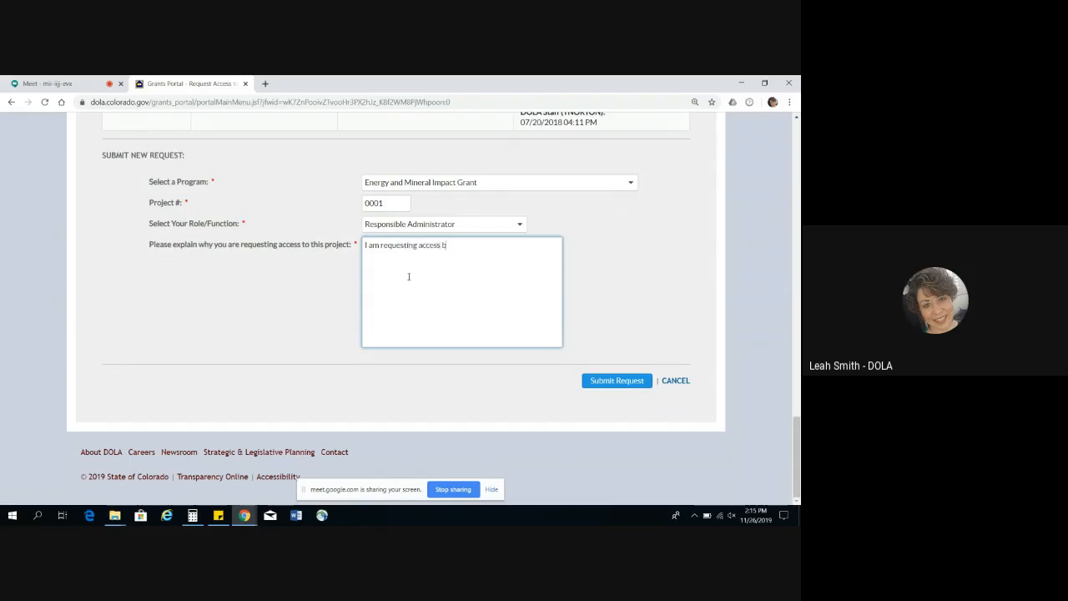
type("ecause I am no")
type("w.")
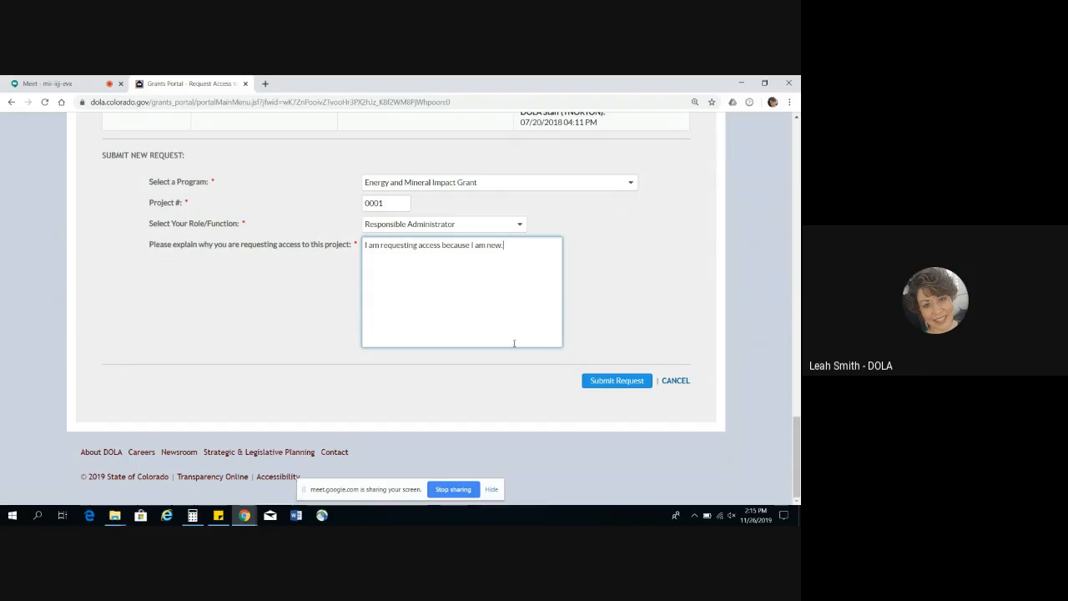
Step: Submit the project access request and review the list of previous requests down to the new request form
left_click(603, 387)
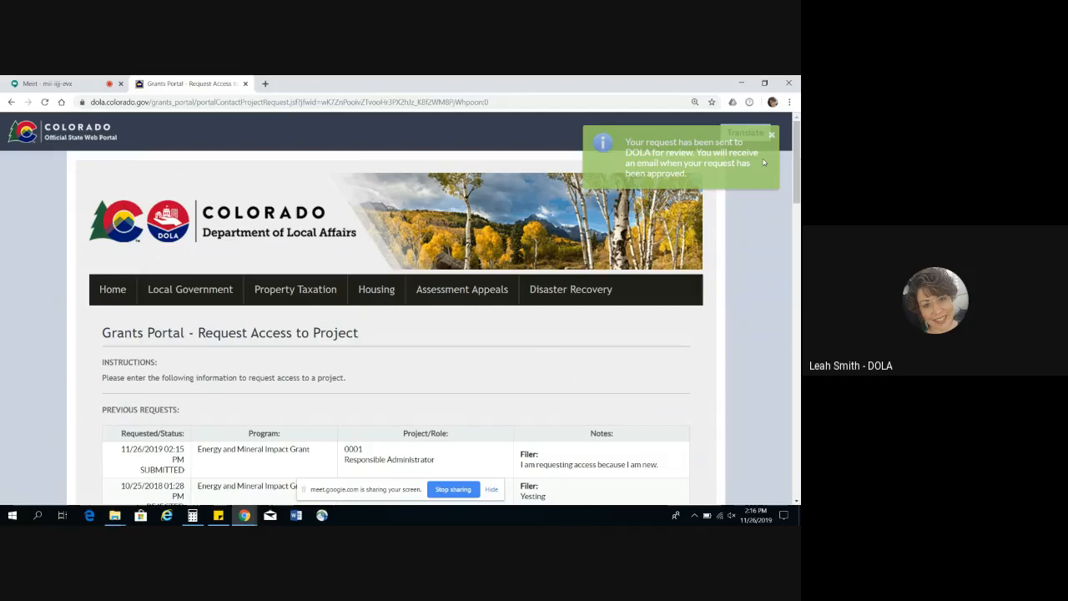
scroll(764, 162, "down", 5)
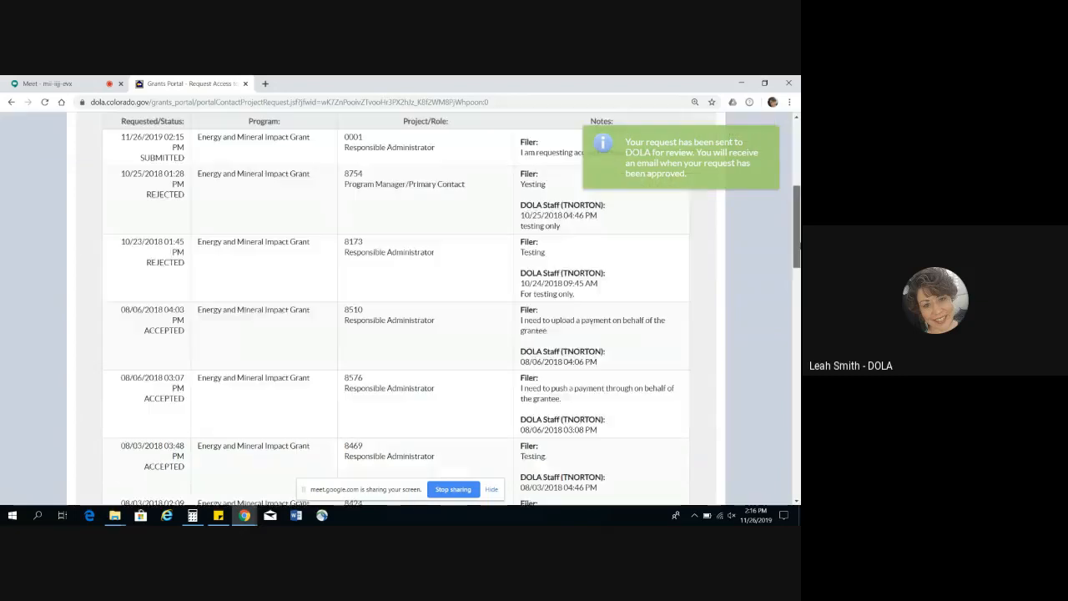
scroll(763, 163, "down", 10)
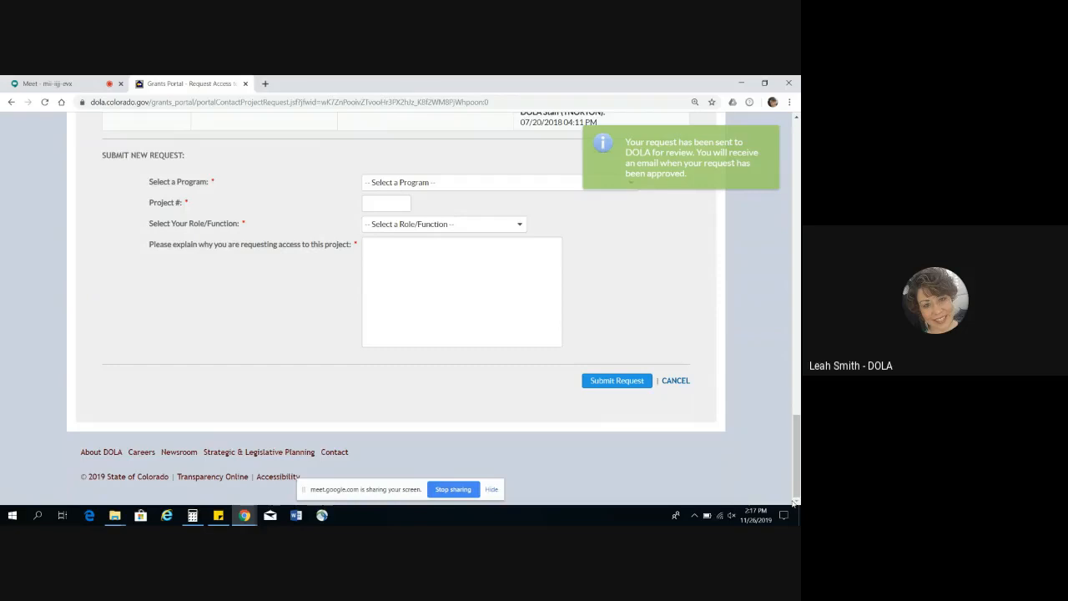
Step: Switch to the Google Meet call and open its additional options, which include stopping the recording
left_click(92, 83)
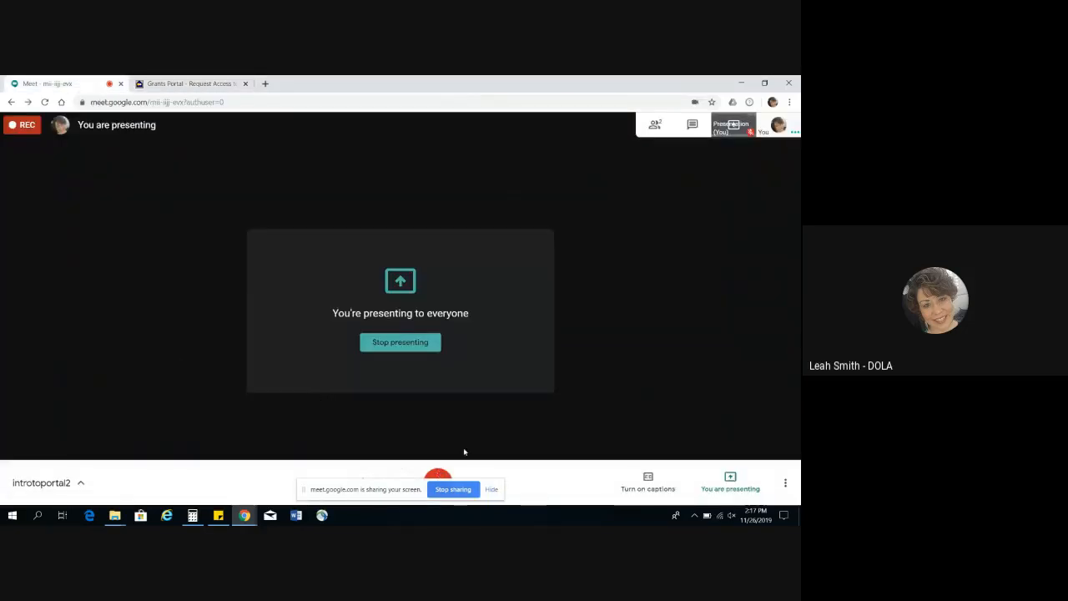
left_click(784, 484)
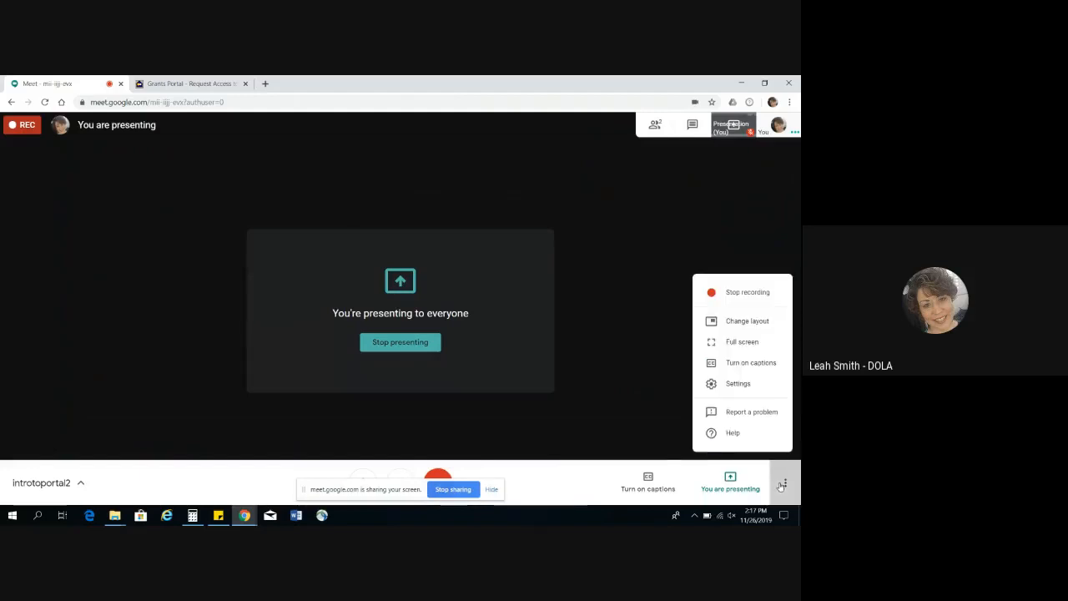